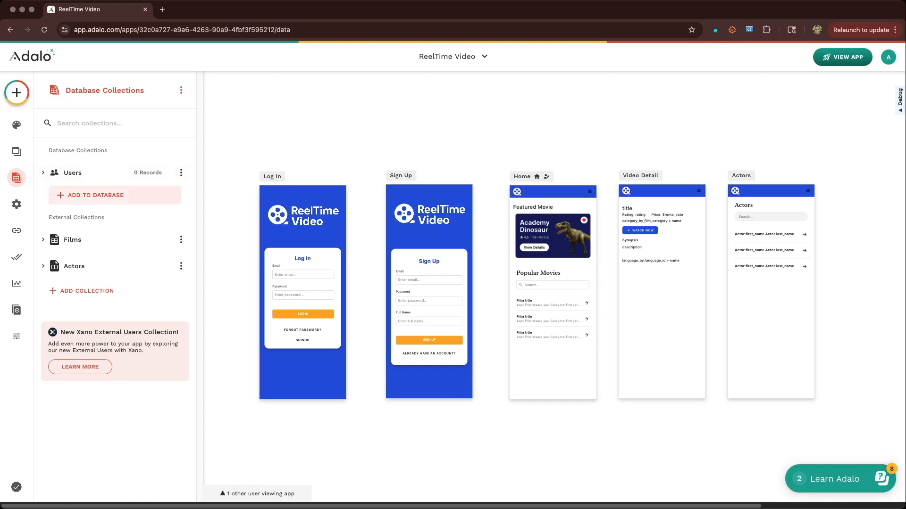
- Add a new database collection named Films to the app's internal database
click(95, 195)
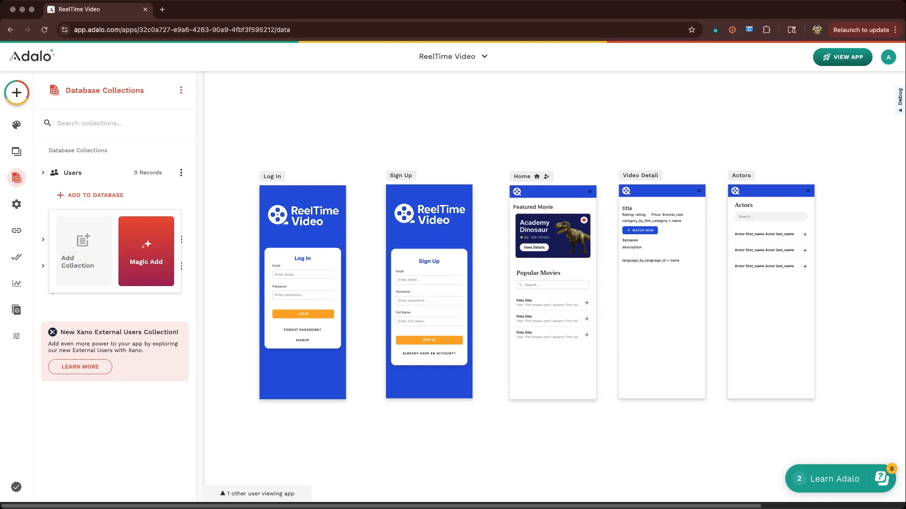
click(83, 252)
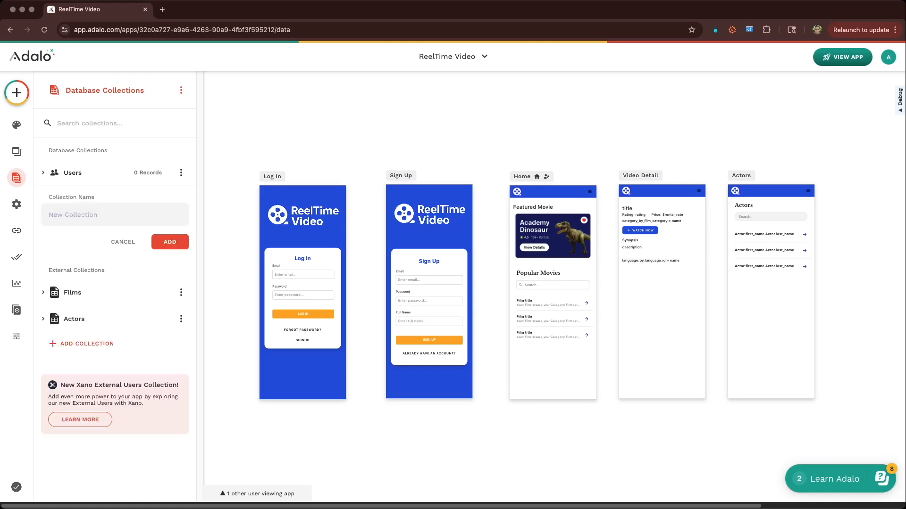
text(Films)
key(Return)
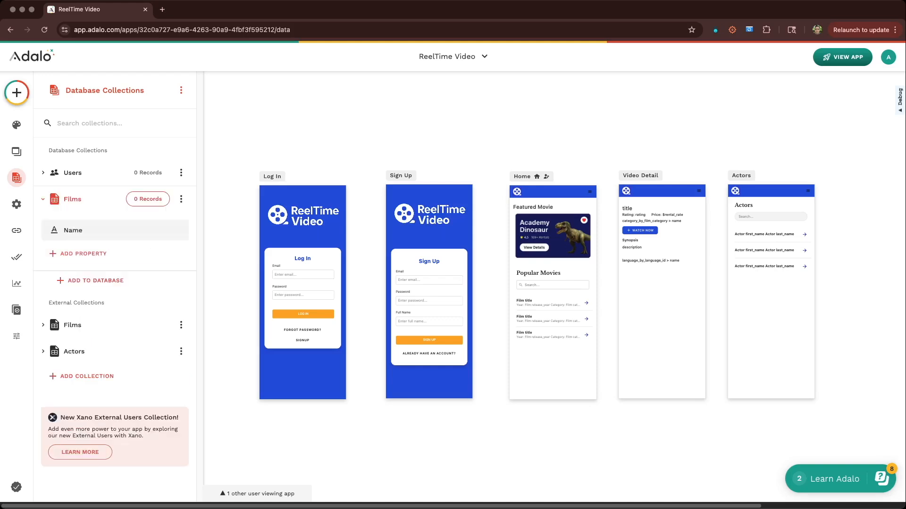
- Review the relationship types offered between Users and Films for a new Films property, and cancel without adding one
click(83, 253)
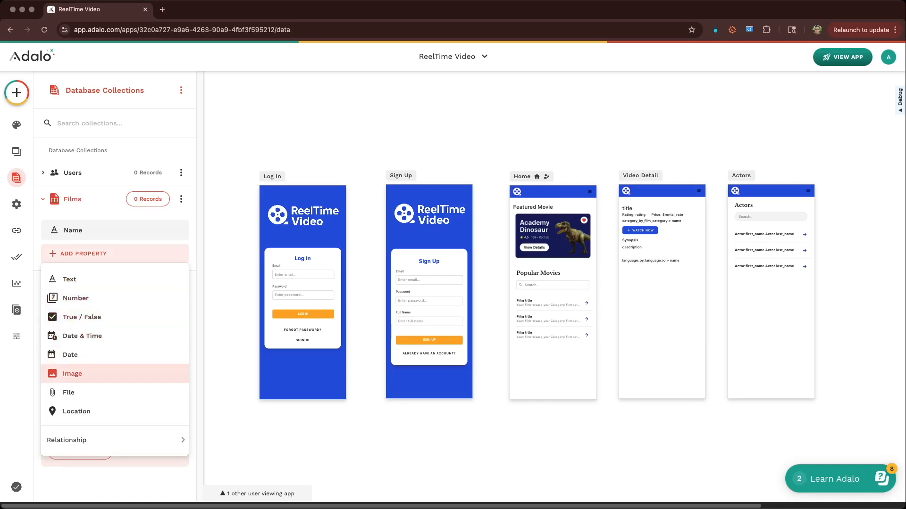
mouse_move(113, 440)
click(220, 440)
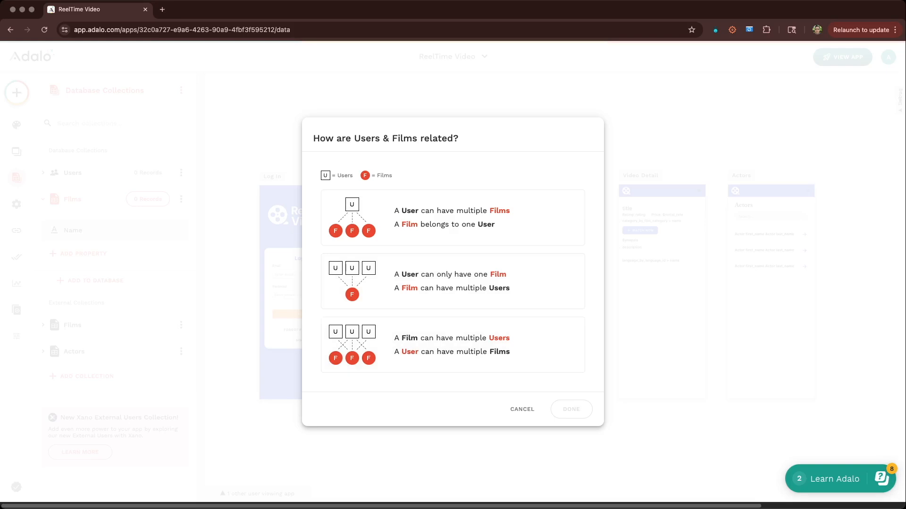
click(522, 410)
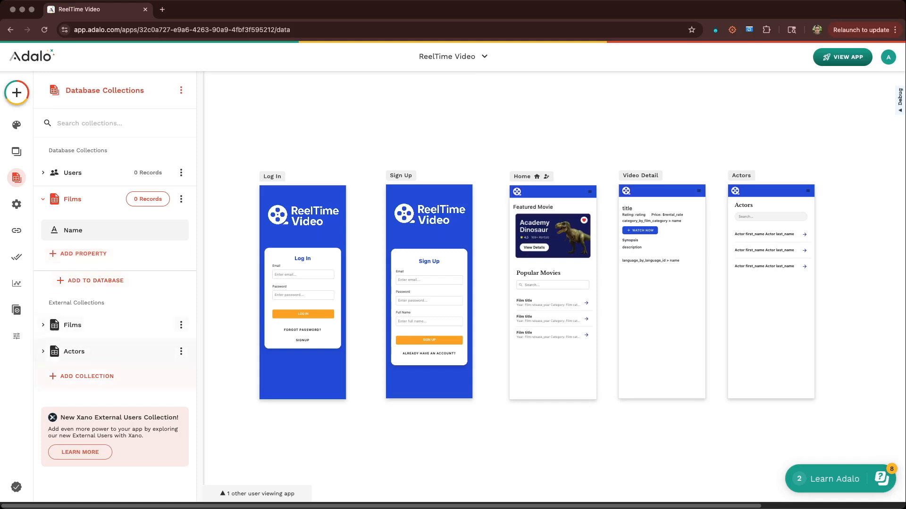
- Look over the name, API base URL and authentication form for a new external collection, and cancel it
click(115, 374)
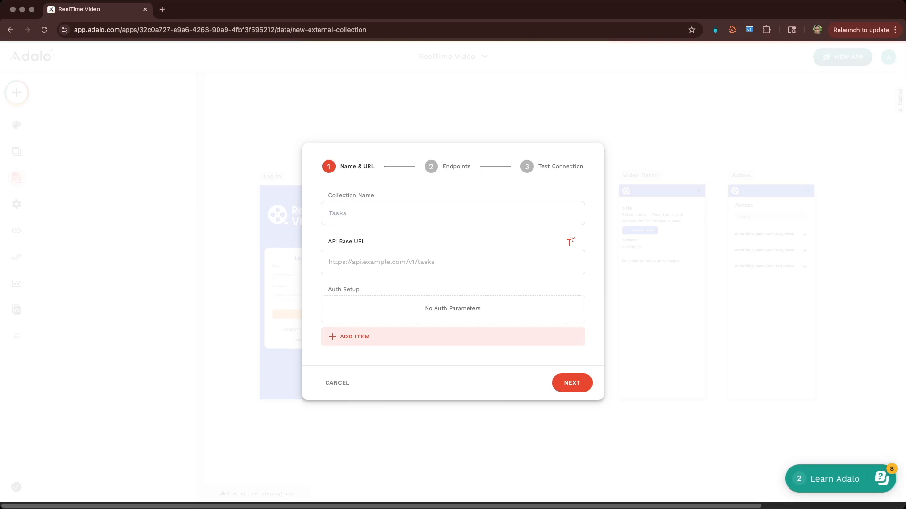
click(336, 382)
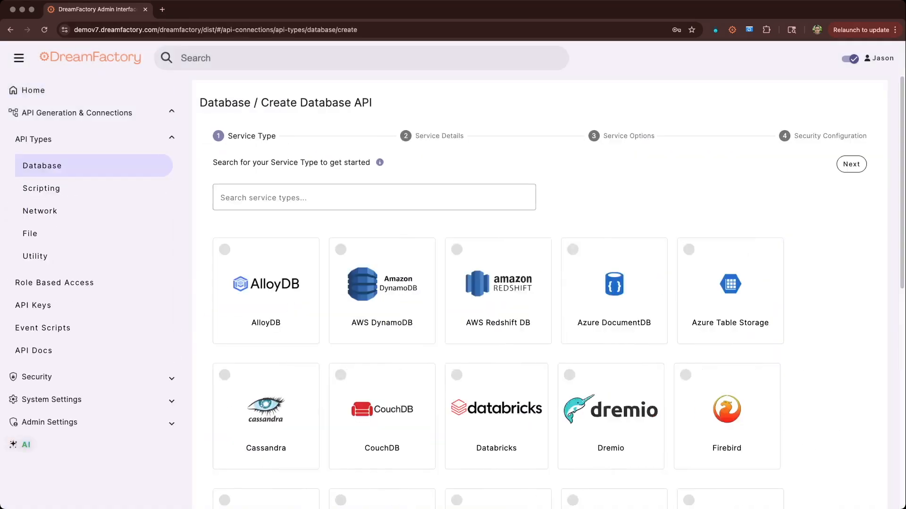
- Switch to DreamFactory, find the dvdstore database service by searching for "dvdstore", and review its connection settings
scroll(539, 288, down, 3)
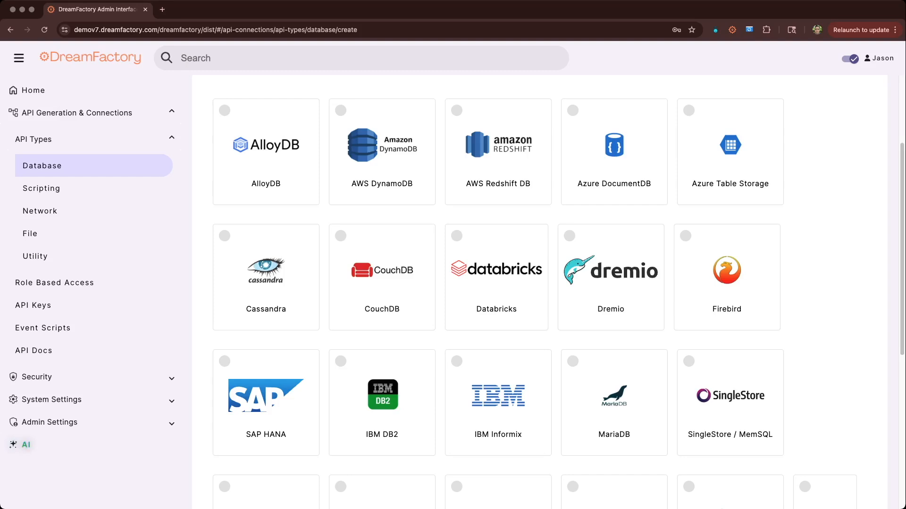
click(42, 166)
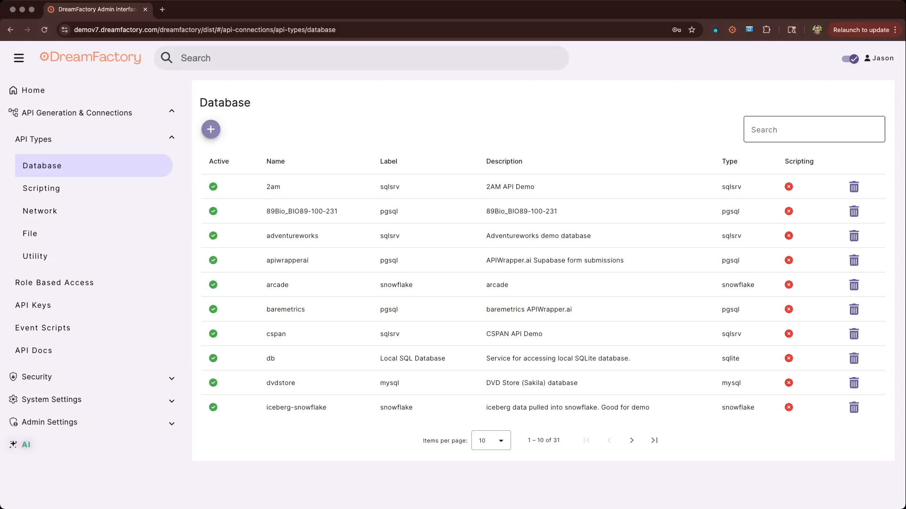
click(813, 130)
text(dvdst)
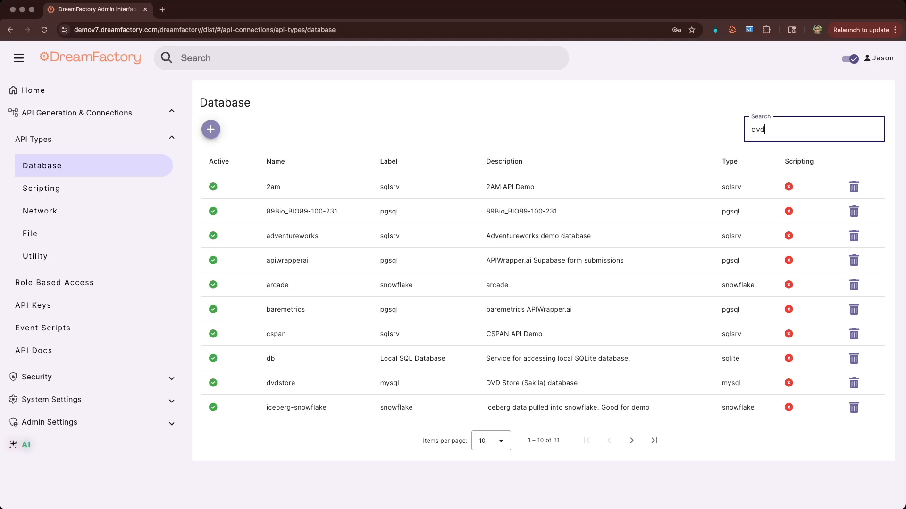
text(ore)
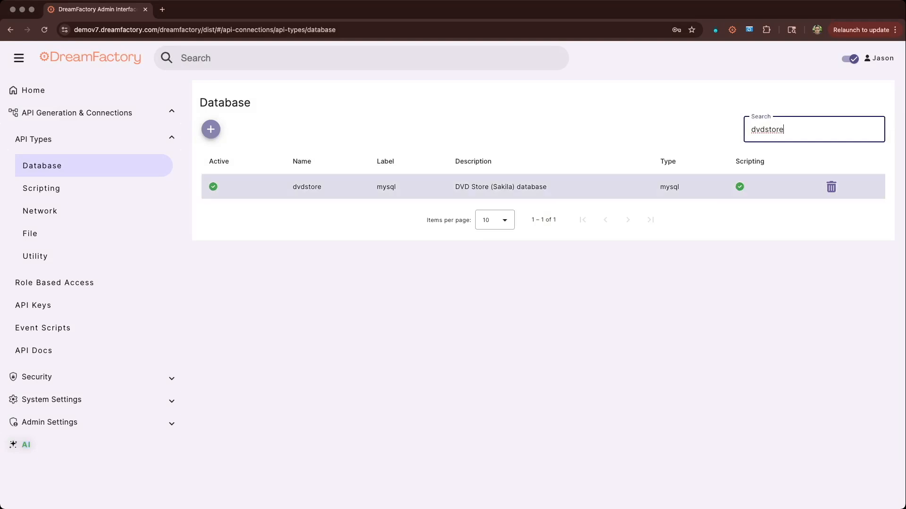
click(306, 186)
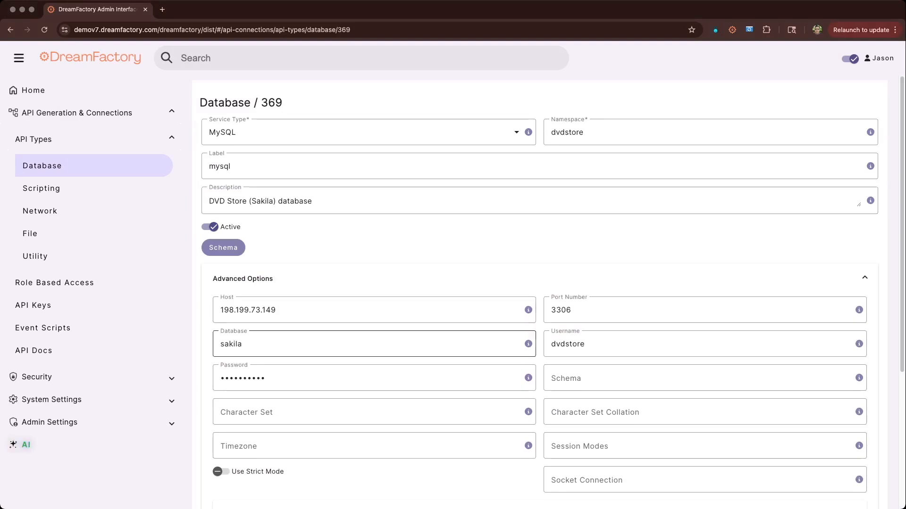
scroll(539, 283, down, 5)
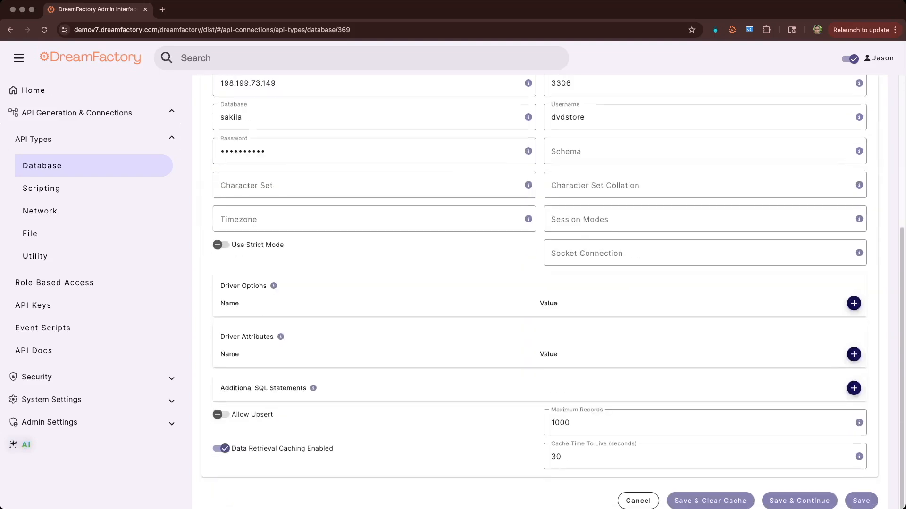
scroll(539, 283, up, 5)
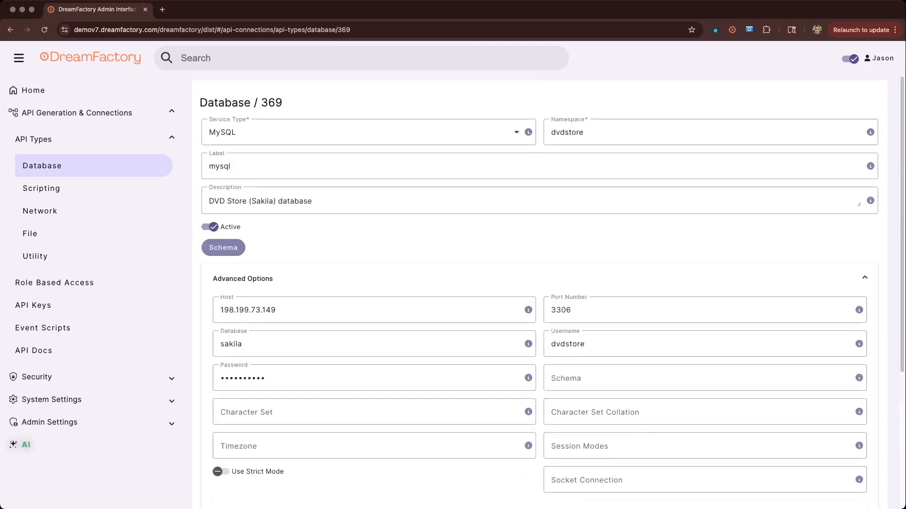
- Search the API Docs for "dvdstore" and open that service's documentation
click(33, 351)
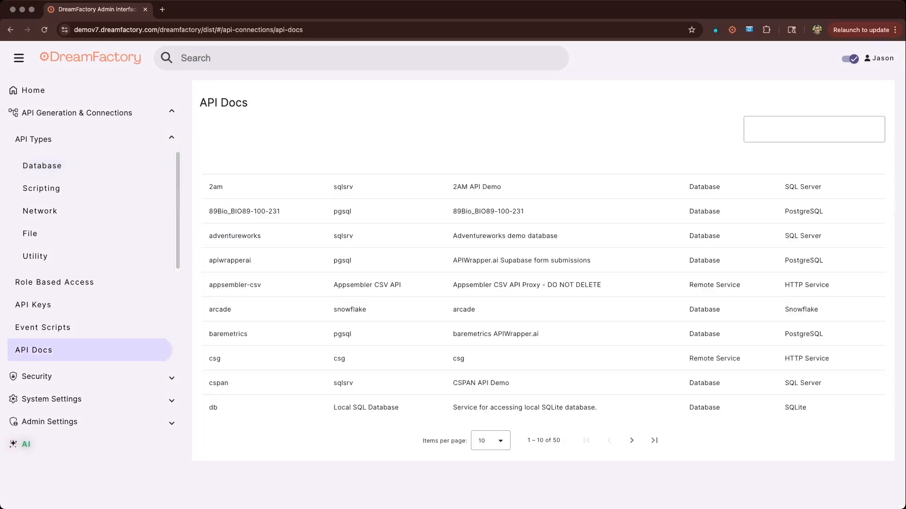
click(802, 130)
text(dvdstore)
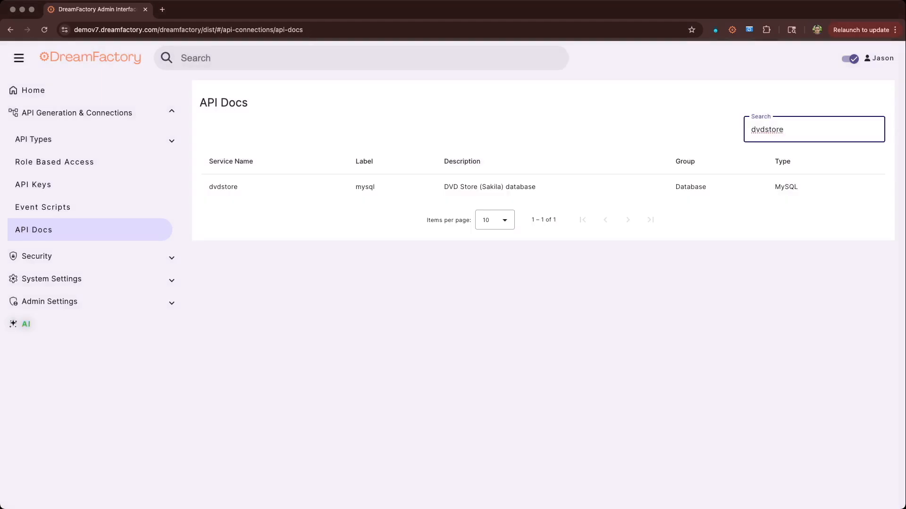
click(224, 187)
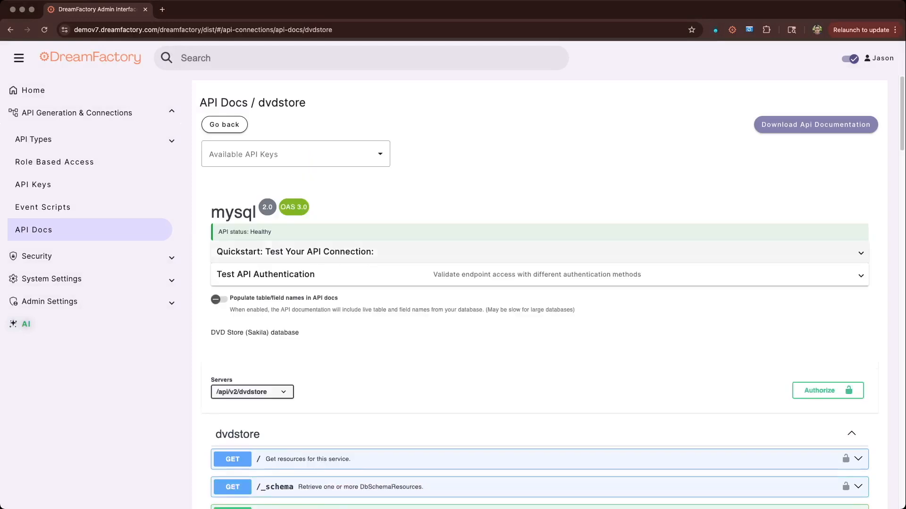
- Examine the dvdstore API's schema and table endpoints and the operations each one offers
scroll(540, 292, down, 5)
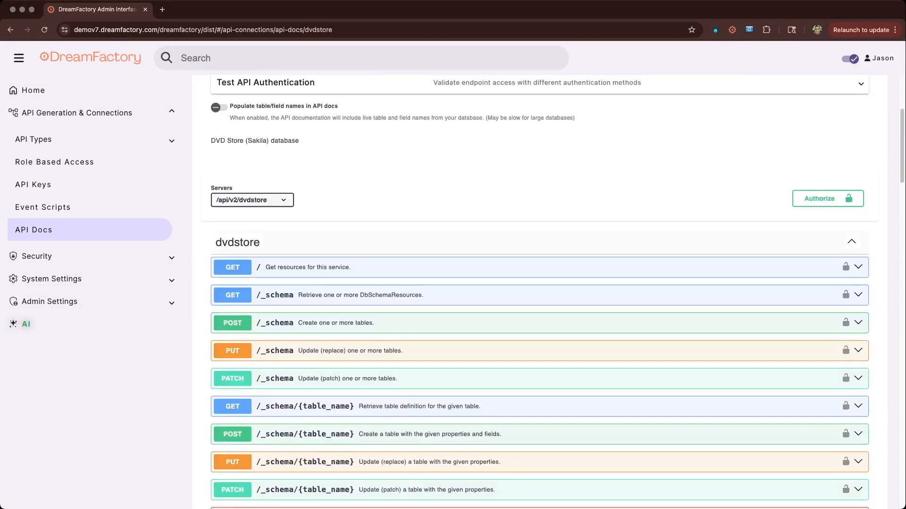
scroll(837, 235, down, 3)
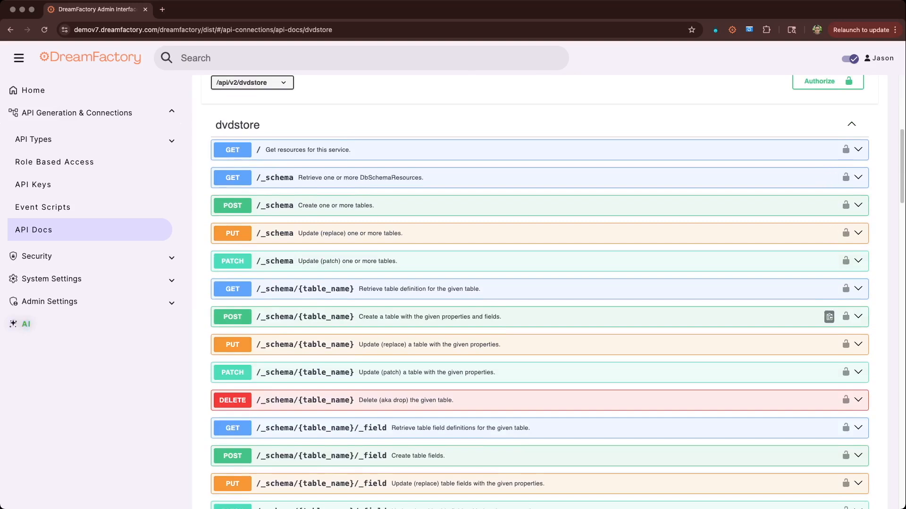
scroll(832, 316, down, 1)
scroll(833, 316, down, 3)
scroll(832, 321, down, 2)
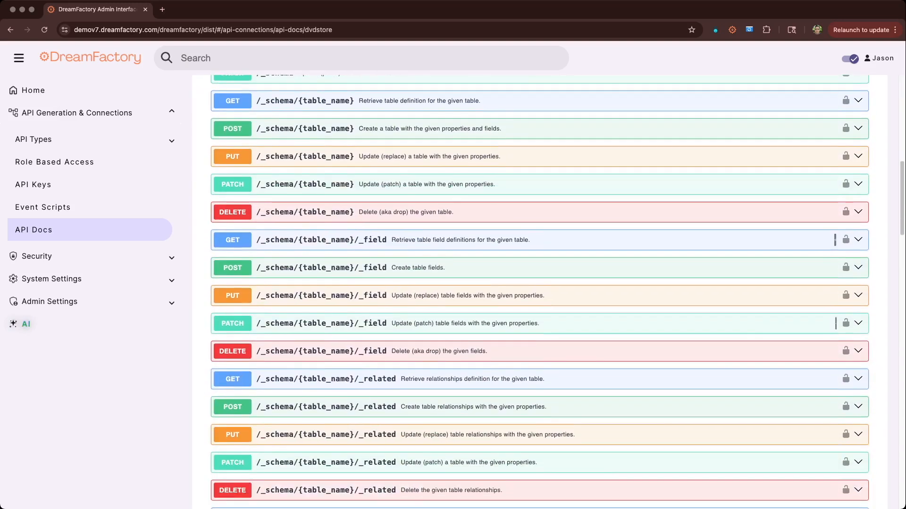
scroll(833, 318, down, 6)
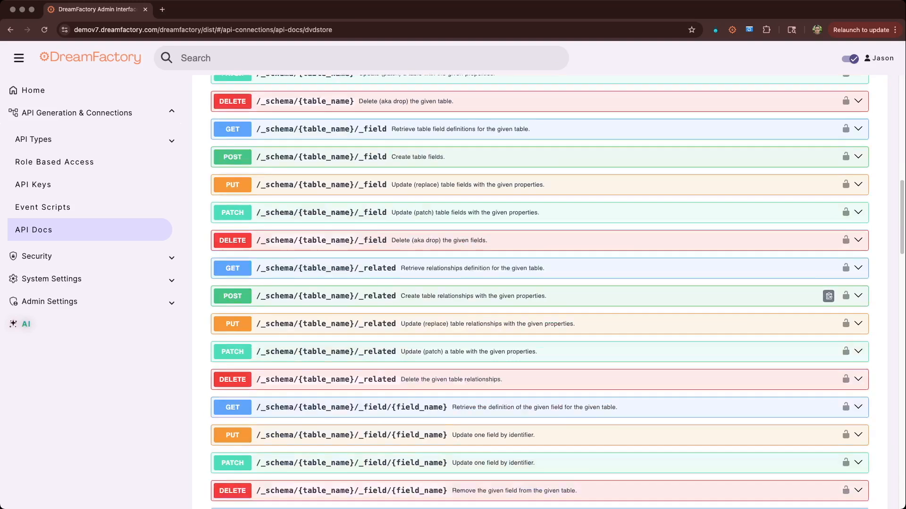
scroll(832, 316, down, 3)
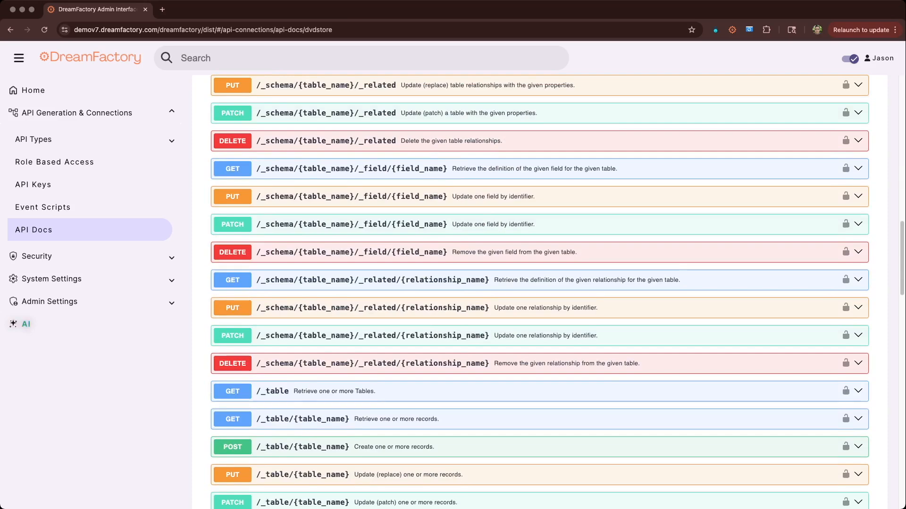
scroll(833, 316, down, 5)
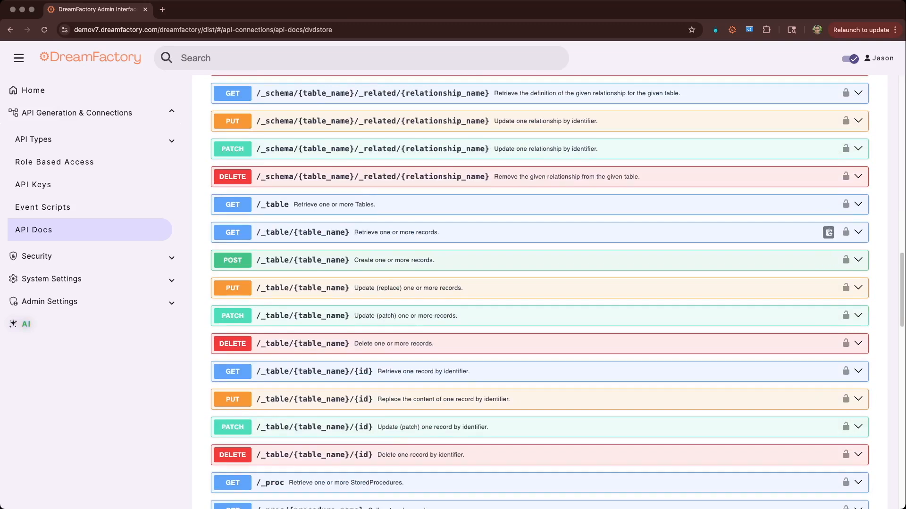
- Expand the GET /_table/{table_name} endpoint and enable its request parameters for a trial call
click(519, 232)
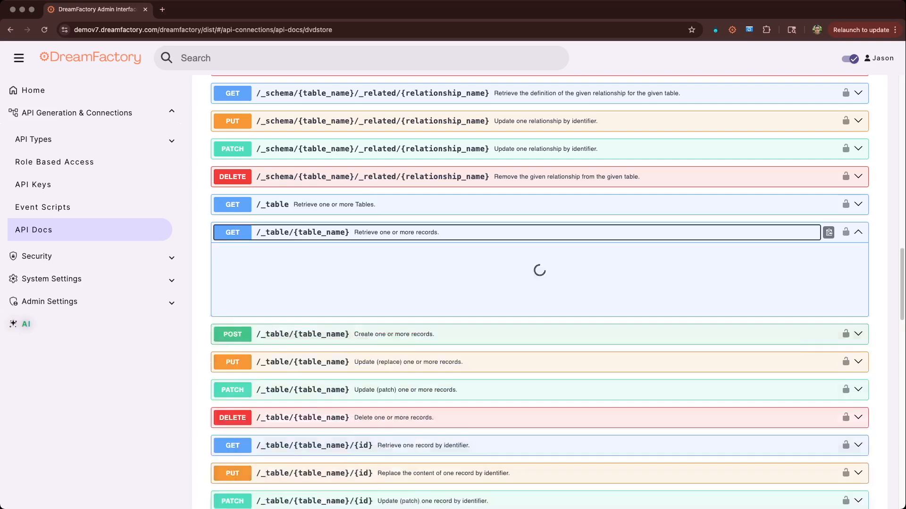
scroll(540, 291, down, 2)
scroll(540, 291, down, 1)
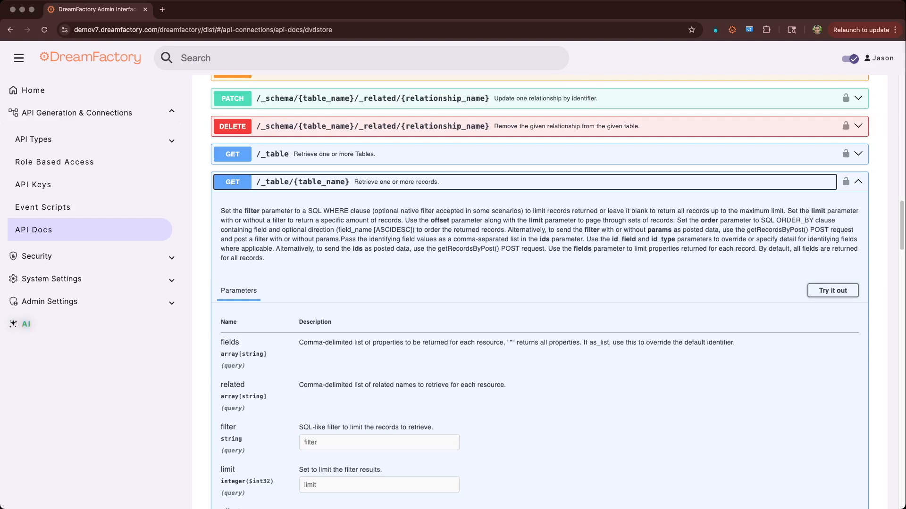
click(833, 291)
- Set the table_name parameter to film and execute the GET request
scroll(539, 289, down, 5)
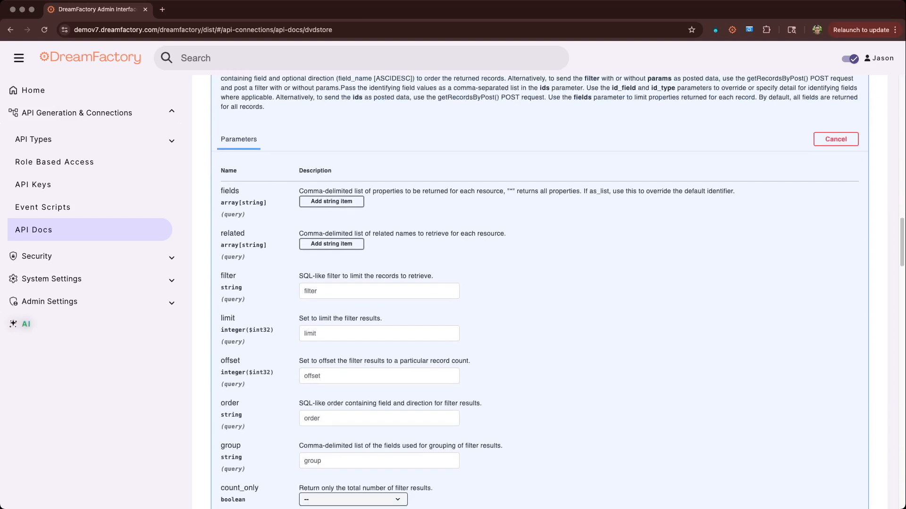
scroll(538, 292, down, 4)
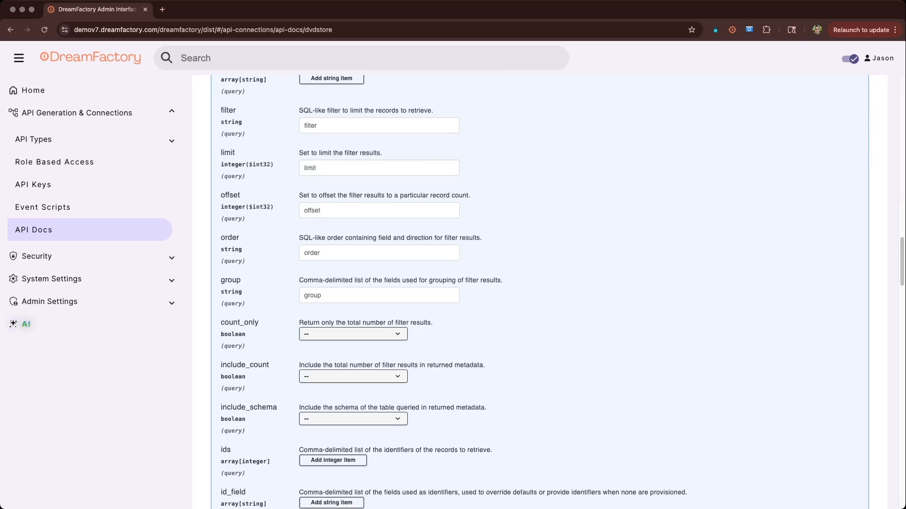
scroll(539, 292, down, 4)
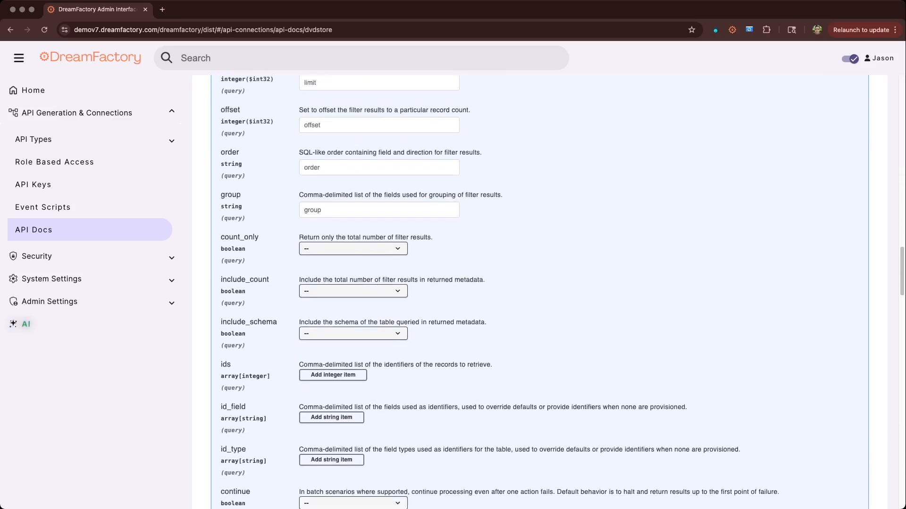
scroll(539, 293, up, 1)
scroll(330, 331, down, 8)
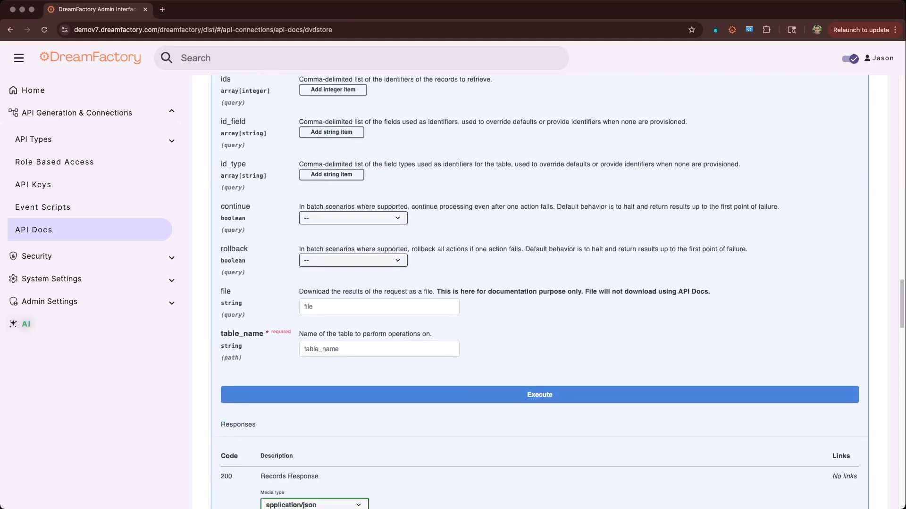
click(331, 330)
text(film)
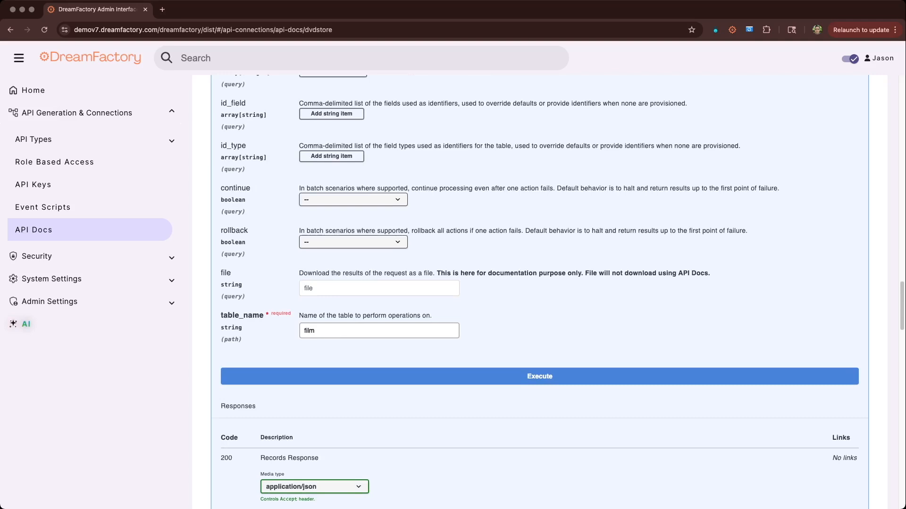
key(super+a)
key(Tab)
key(Return)
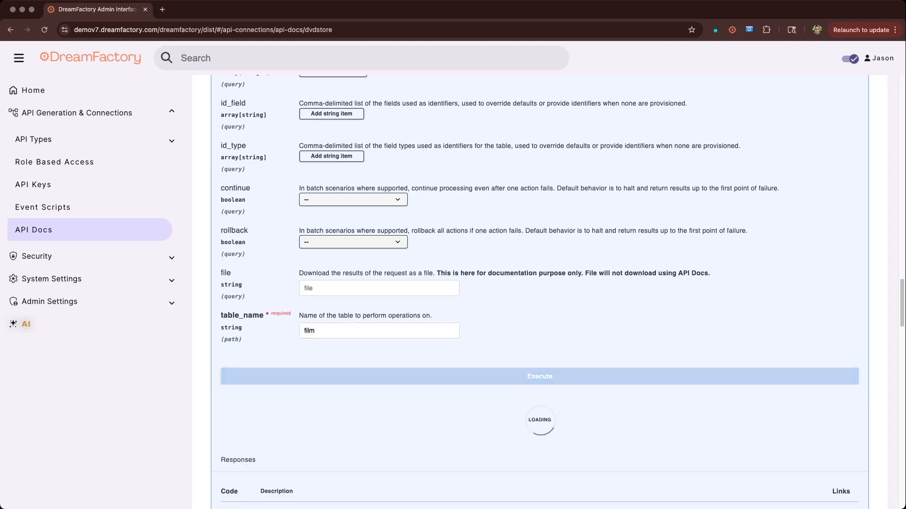
- Review the film request's URL, server response code and returned JSON records
scroll(540, 292, down, 10)
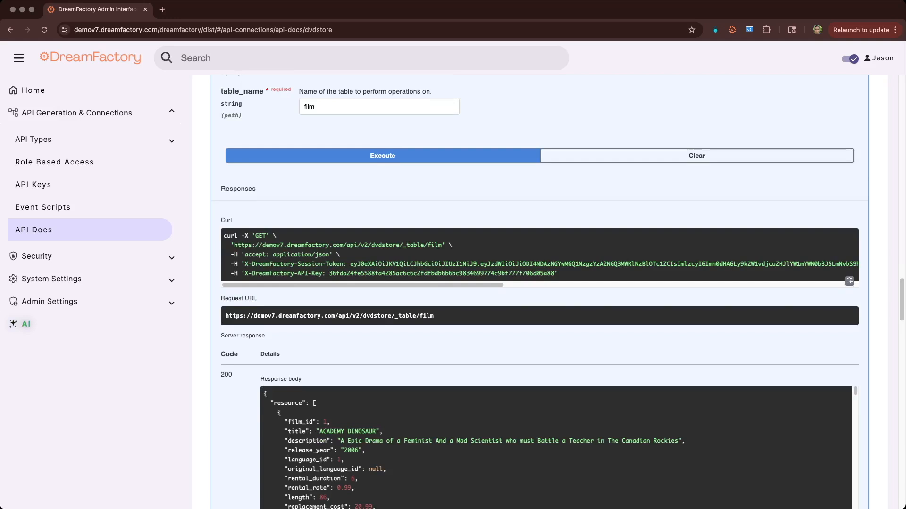
scroll(555, 327, down, 4)
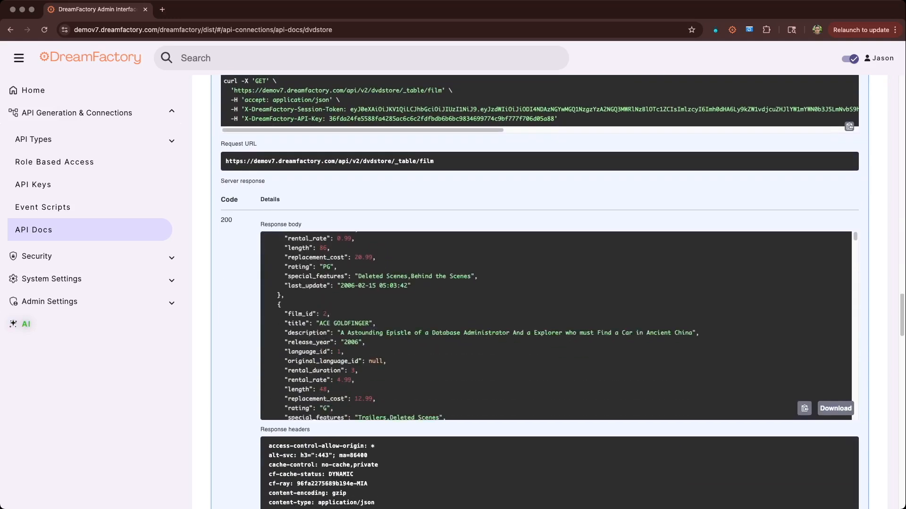
scroll(556, 326, up, 4)
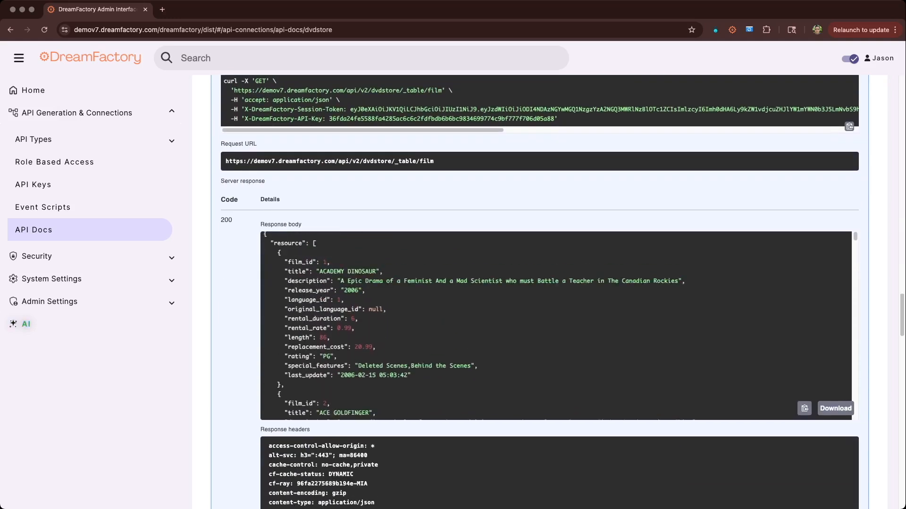
- Examine the film records in the response body, focusing on the language_id field of the AIRPORT POLLOCK record
scroll(555, 326, down, 1)
scroll(556, 326, down, 20)
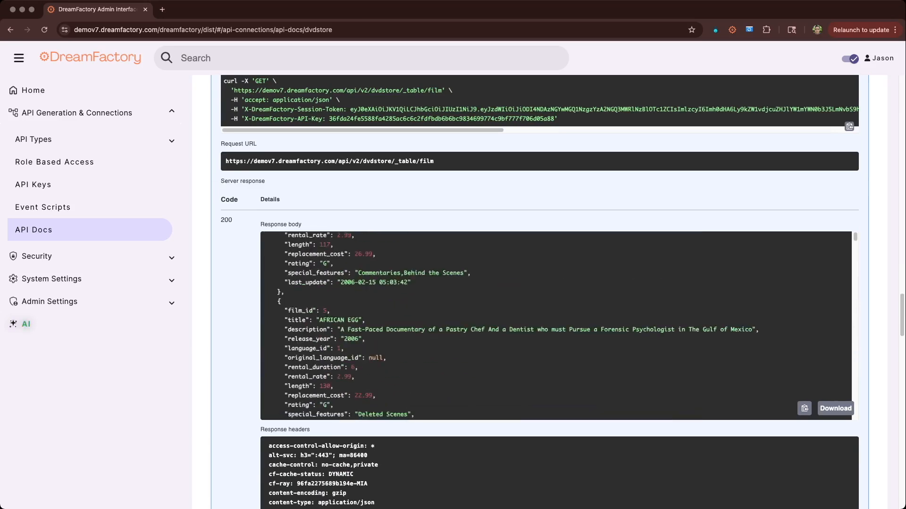
scroll(556, 325, up, 20)
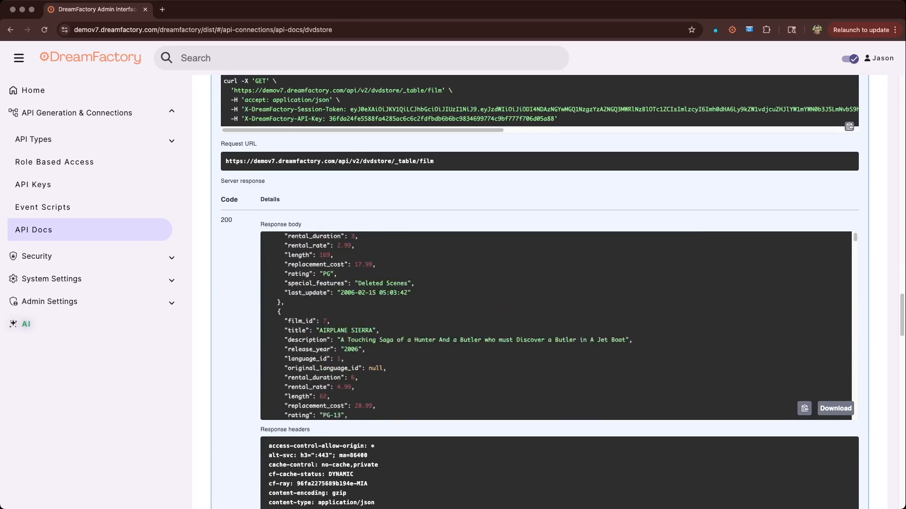
scroll(556, 326, down, 10)
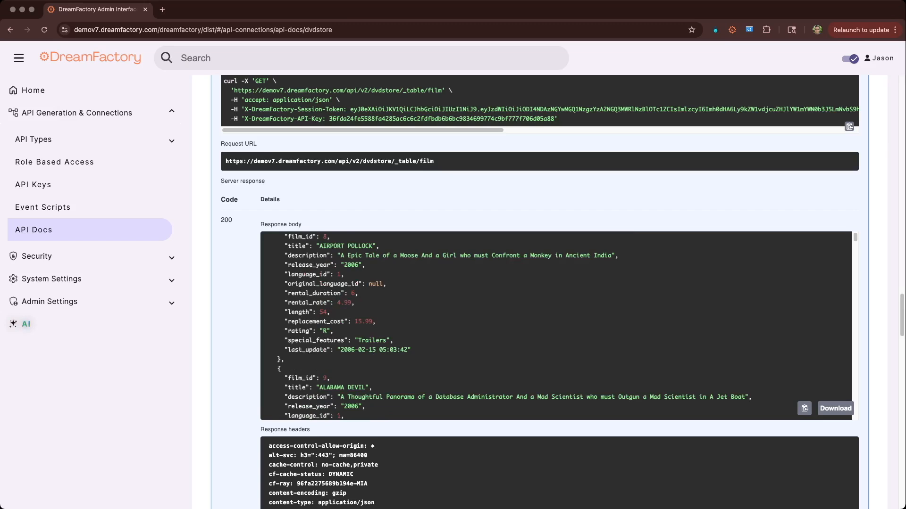
scroll(555, 326, down, 1)
scroll(556, 325, up, 1)
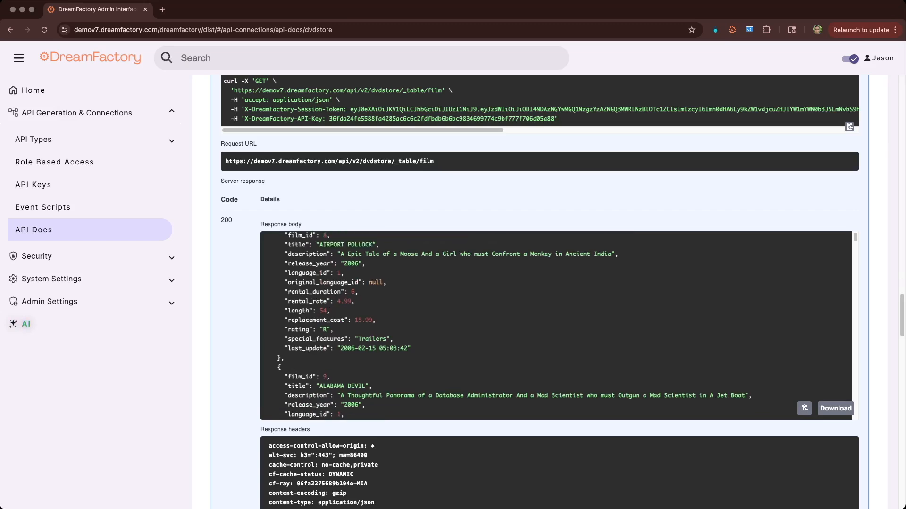
drag(327, 273, 287, 273)
scroll(556, 325, up, 2)
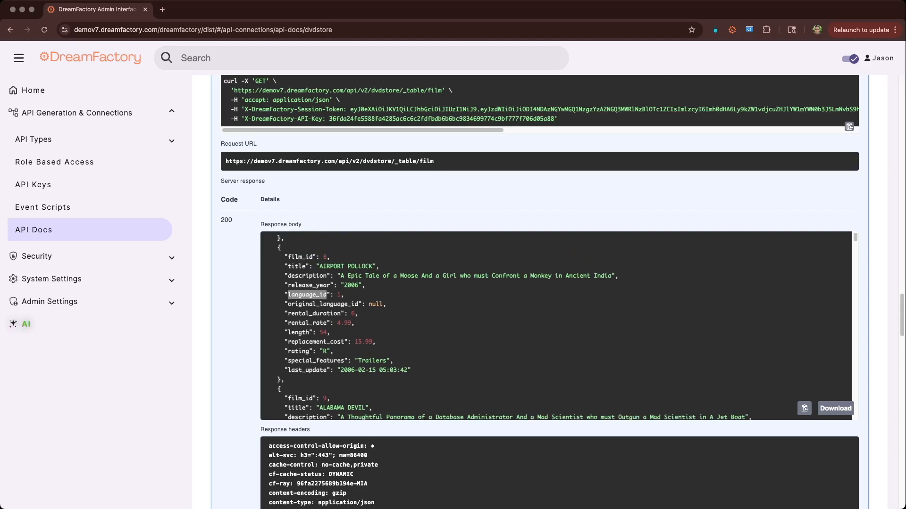
scroll(555, 326, up, 3)
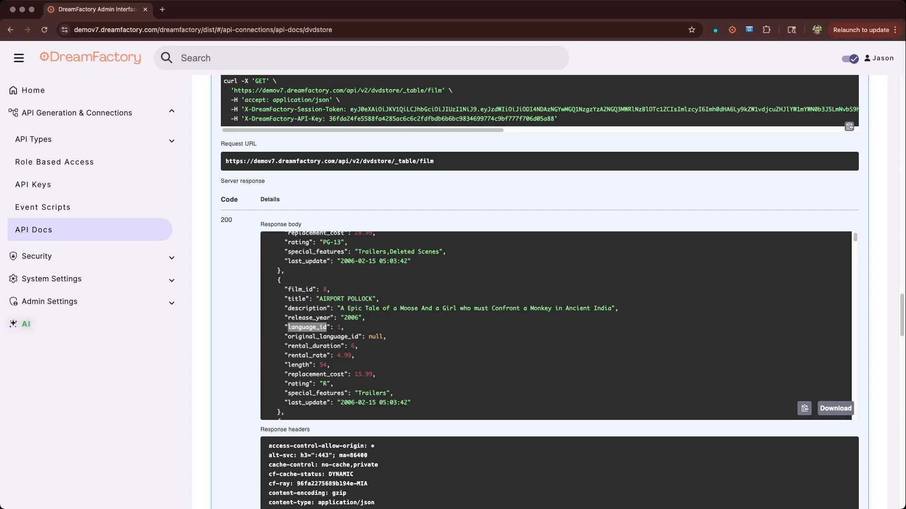
click(307, 327)
- Open the Role Based Access list and start a role search
click(54, 162)
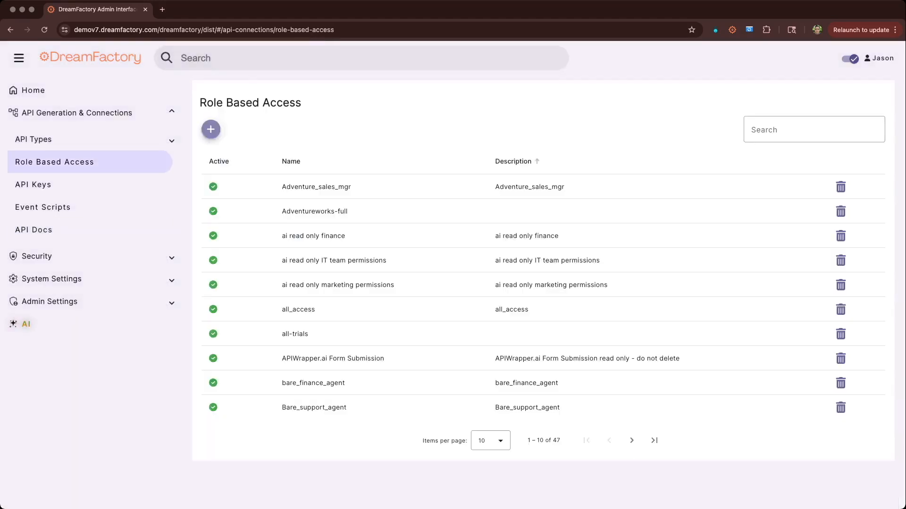
click(814, 129)
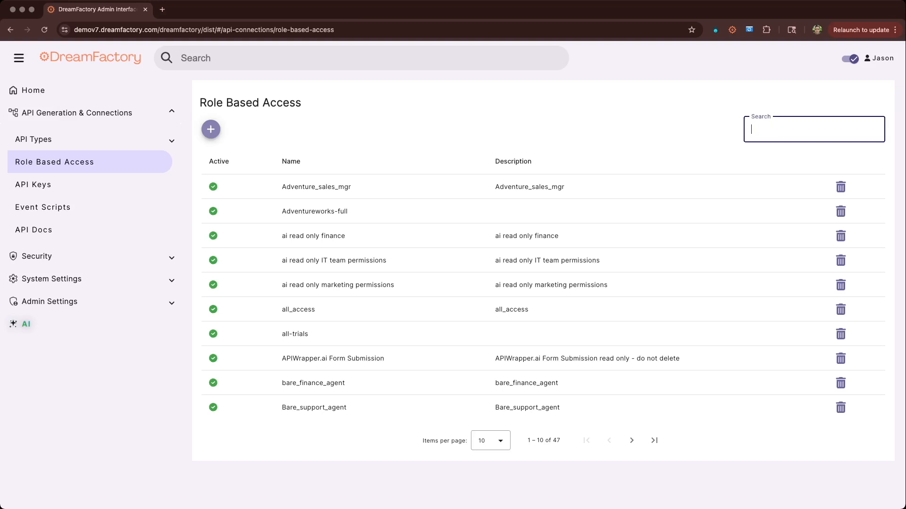
text(dvdstore)
key(BackSpace)
key(BackSpace)
key(BackSpace)
key(BackSpace)
key(BackSpace)
key(BackSpace)
key(BackSpace)
key(BackSpace)
text(sakila)
key(BackSpace)
key(BackSpace)
key(BackSpace)
key(BackSpace)
key(BackSpace)
key(BackSpace)
- Search the roles for dvd and open the DVD Store role
text(dvd)
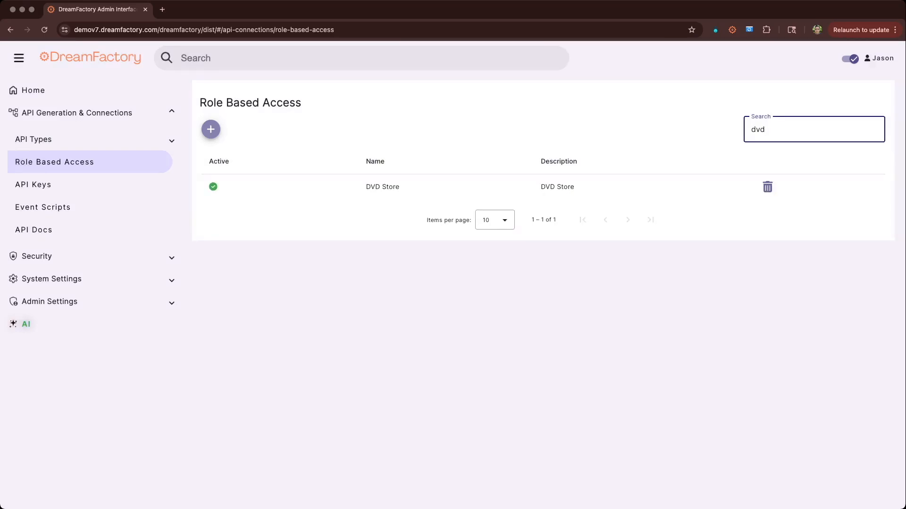
click(210, 187)
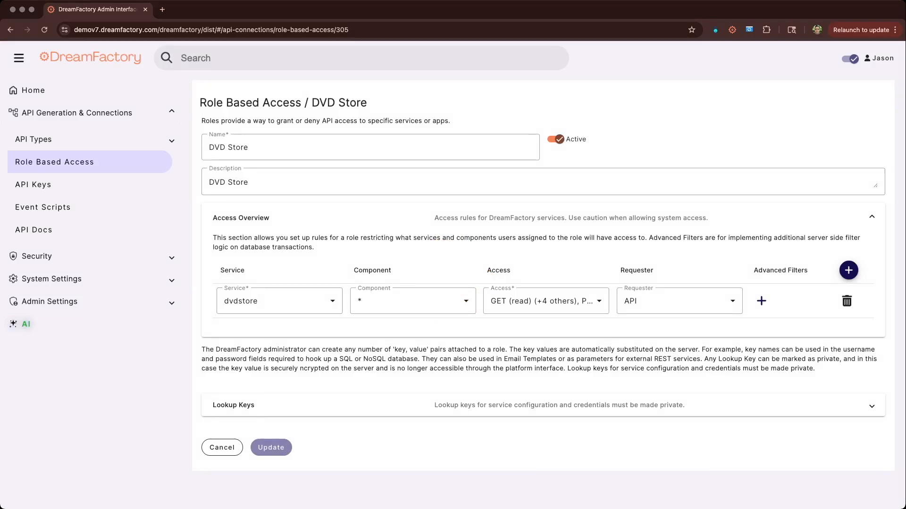
- Review the services that can be assigned to the DVD Store role's access rule
click(279, 301)
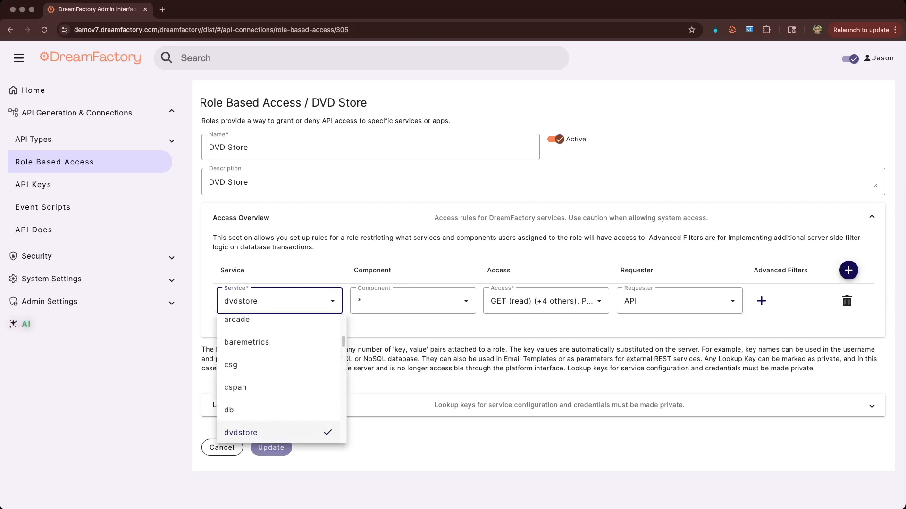
key(Escape)
key(Tab)
- Examine the schema and table components available for the dvdstore access rule, keeping the component at *
key(space)
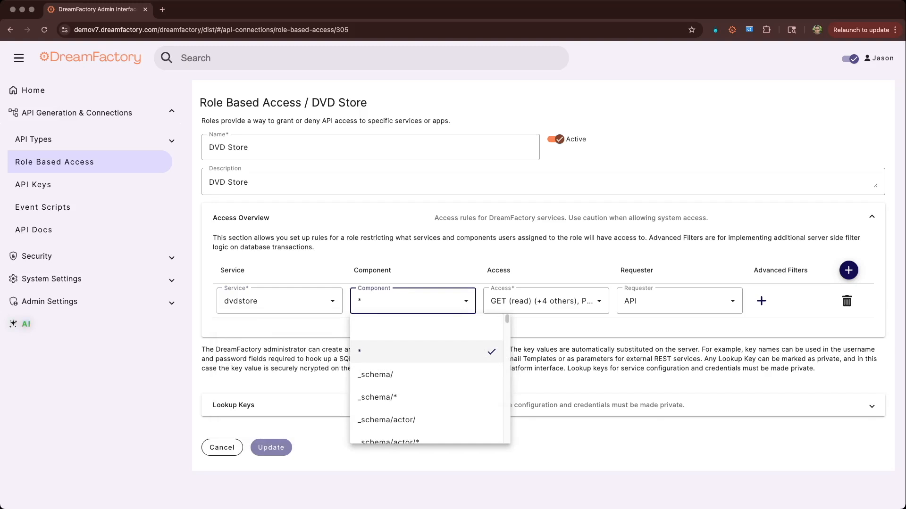
key(Down)
key(Down)
key(Up)
key(Down)
key(Up)
key(Down)
key(Down)
key(Down)
key(Down)
key(Down)
key(Down)
key(Down)
key(Down)
key(Down)
key(Down)
key(Down)
key(Down)
key(Down)
key(Down)
key(Down)
key(Down)
key(Down)
key(Down)
key(Down)
key(Down)
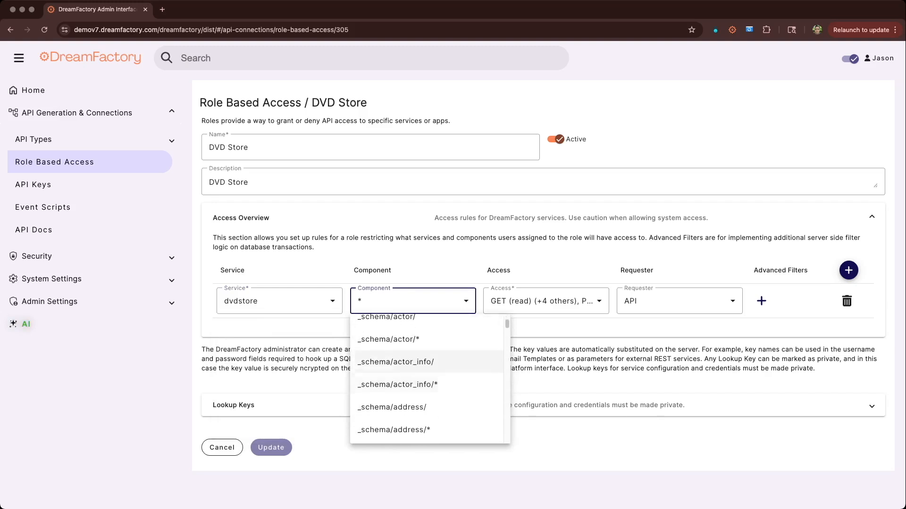
key(Down)
key(Down)
key(Down)
key(Down)
key(Down)
key(Down)
key(Down)
key(Down)
key(Down)
key(Down)
key(Down)
key(Down)
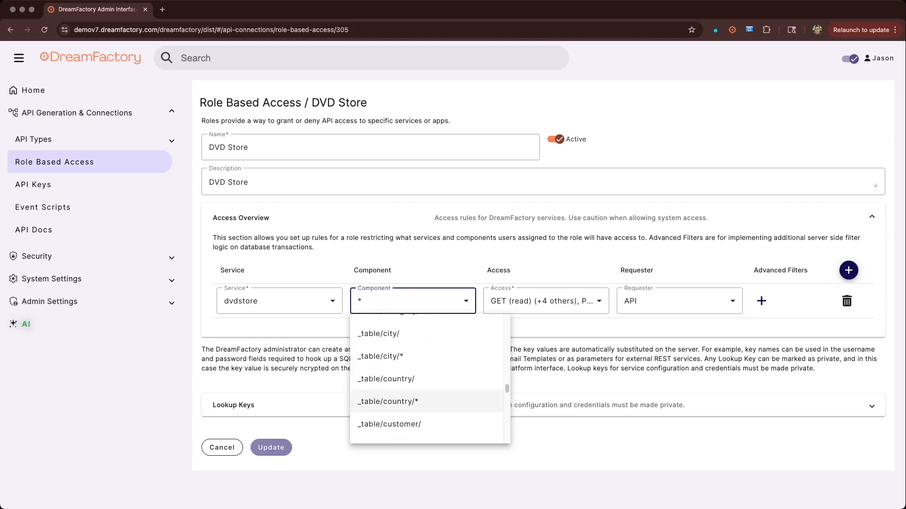
key(Up)
key(Up)
key(Up)
key(Down)
key(Down)
key(Down)
key(Down)
key(Up)
key(Down)
key(Up)
key(Up)
key(Tab)
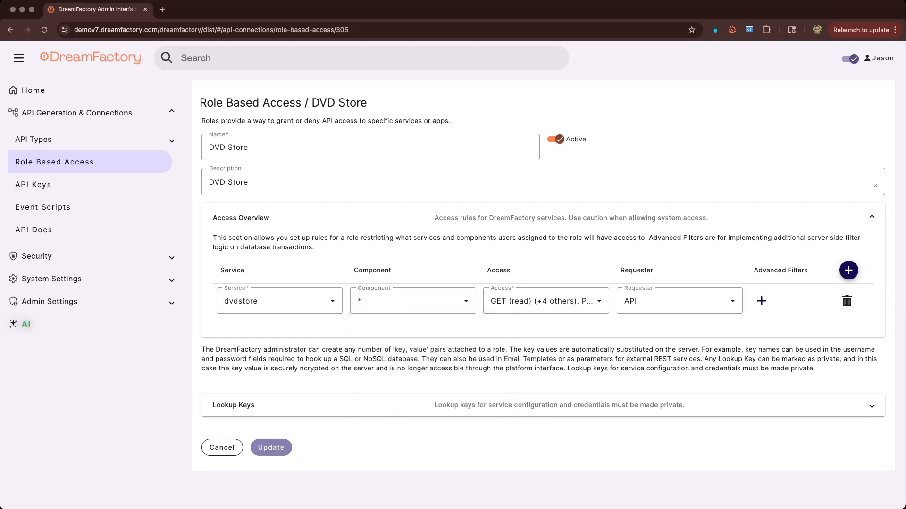
- Review the access methods offered for the dvdstore rule, from GET (read) to DELETE (remove)
key(Down)
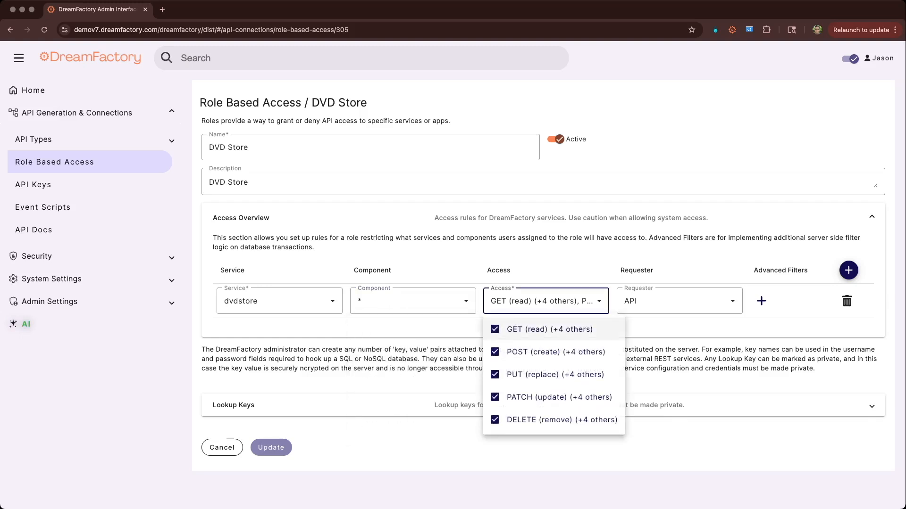
key(Down)
key(Down)
key(Down)
key(Up)
key(Up)
key(Down)
key(Down)
key(Down)
key(Up)
key(Up)
key(Up)
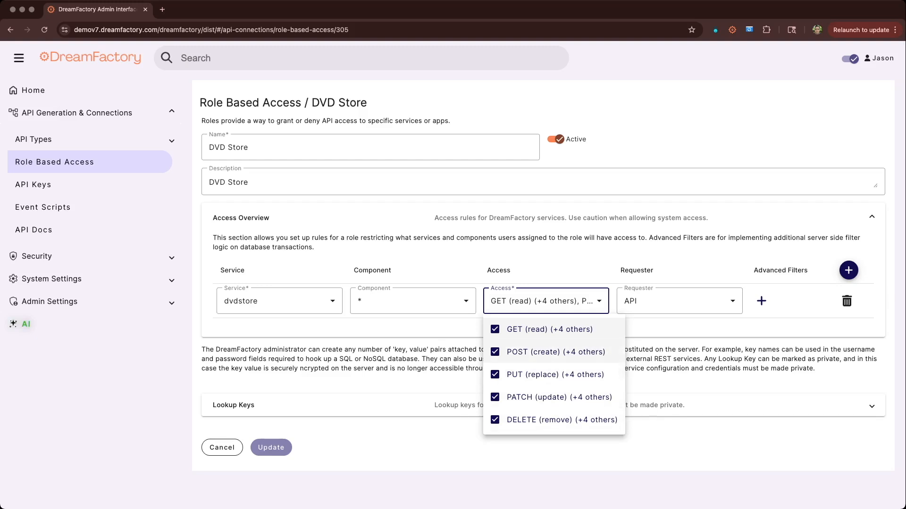
key(Up)
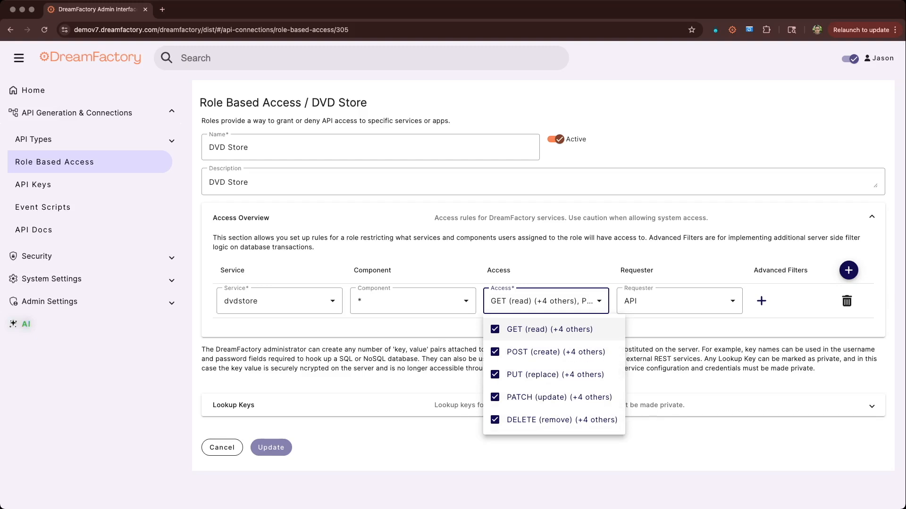
- Restrict the dvdstore rule to GET (read) by deselecting POST, PUT, PATCH and DELETE
key(Down)
key(space)
key(Down)
key(space)
key(Down)
key(space)
key(Down)
key(space)
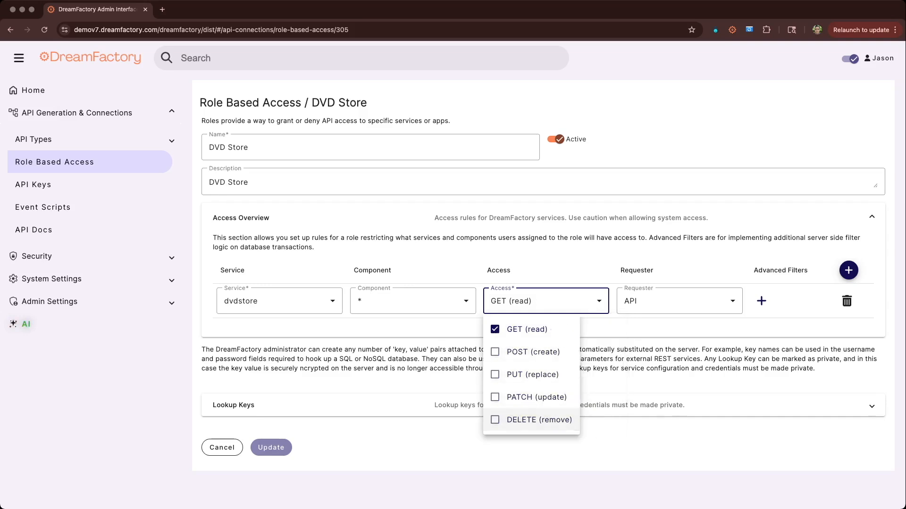
- Restore POST, PUT, PATCH and DELETE access on the dvdstore rule and close the method list
key(Up)
key(Up)
key(Up)
key(space)
key(Down)
key(space)
key(Down)
key(space)
key(Down)
key(space)
key(Escape)
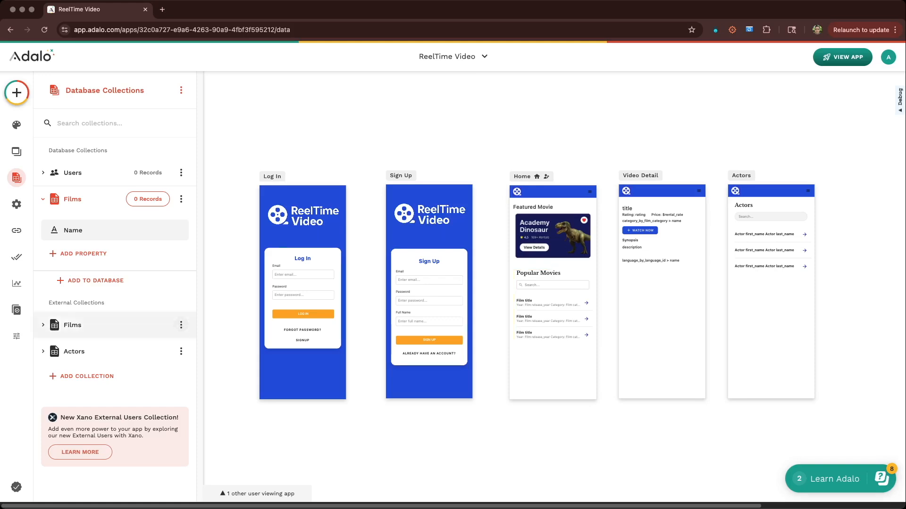
- Switch to Adalo, expand the external Films collection to view its properties, and open the collection's settings
click(114, 325)
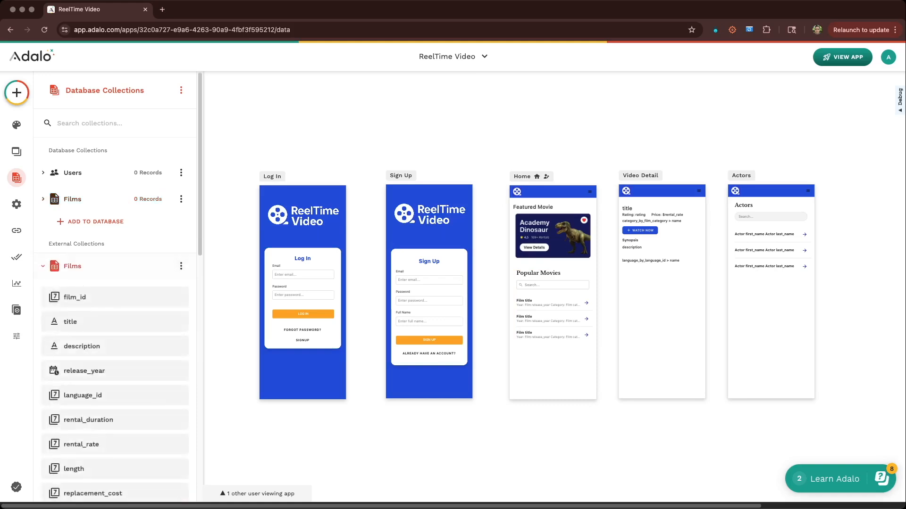
scroll(116, 283, down, 3)
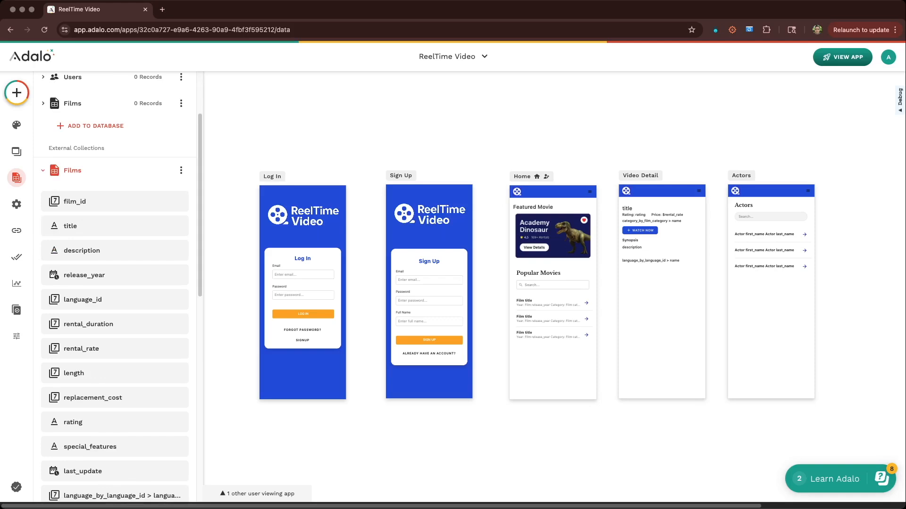
click(181, 171)
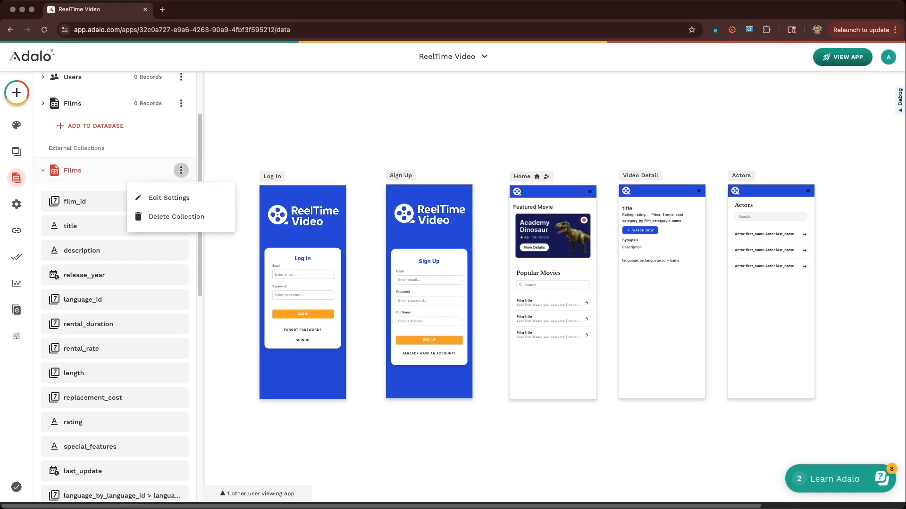
click(169, 197)
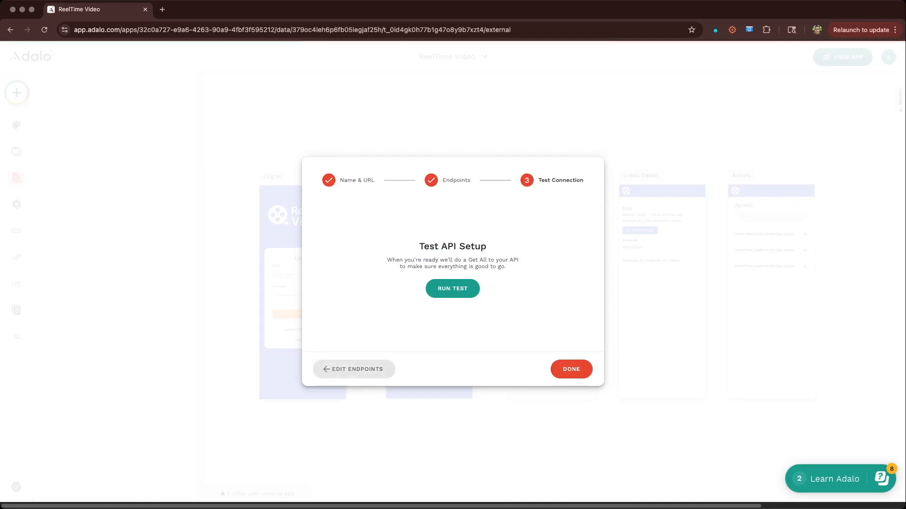
- Go back to the Films collection's endpoints and review the Get All method, URL and results key
click(353, 369)
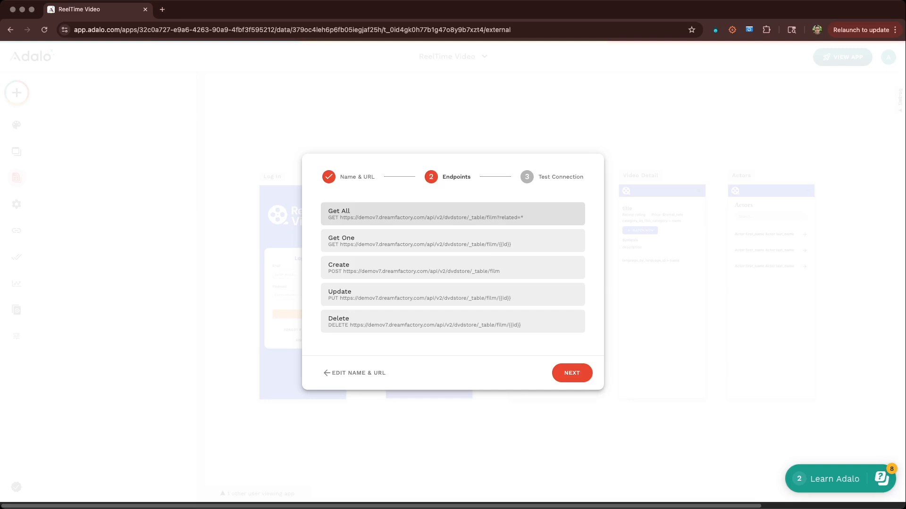
click(452, 214)
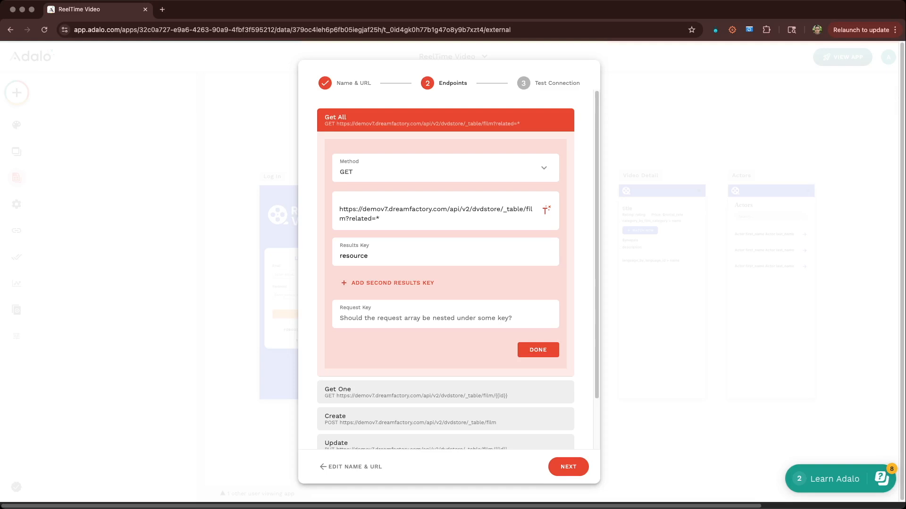
click(379, 219)
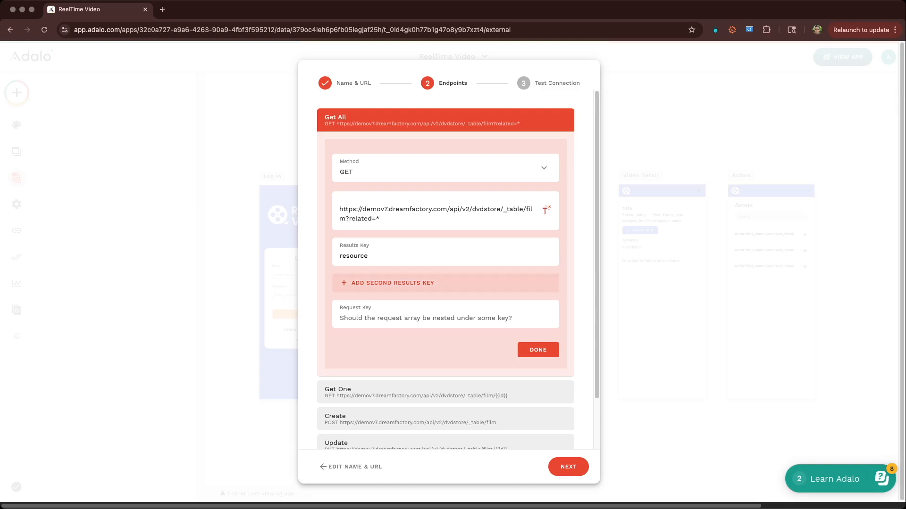
- Close the Get All endpoint details, proceed to the connection test and run the API test
click(537, 349)
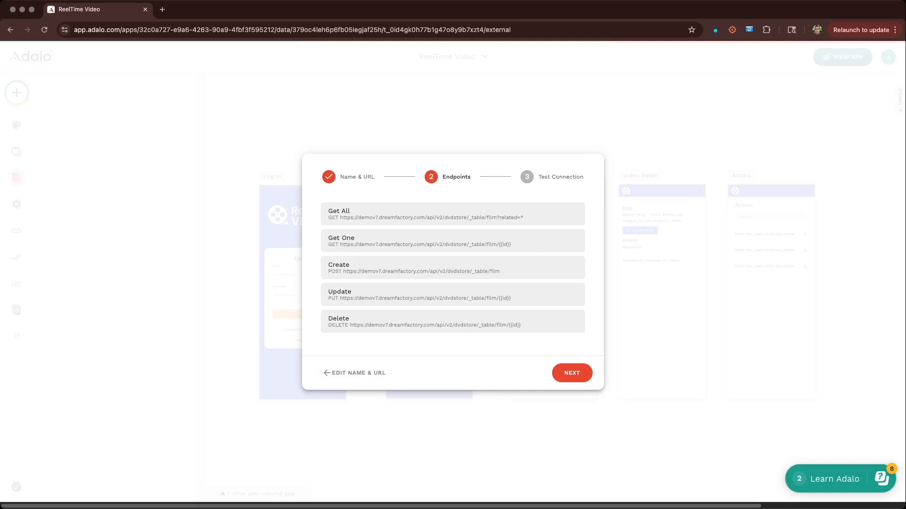
click(572, 374)
click(453, 289)
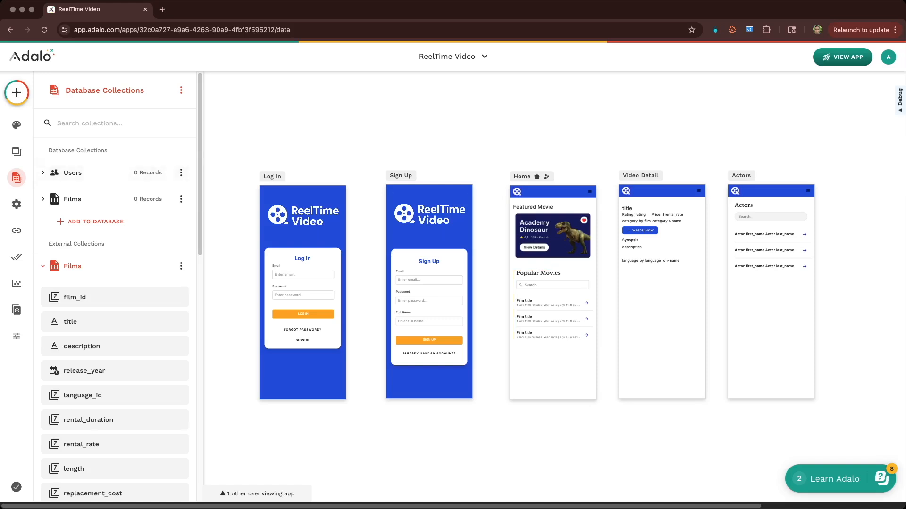
- Select the Popular Movies list on the Home screen and set its source to the external Films collection
click(552, 321)
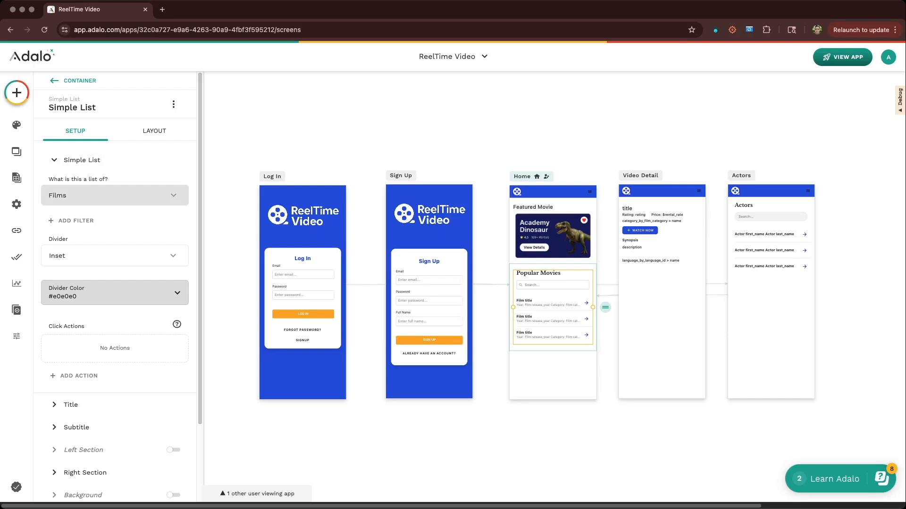
click(114, 196)
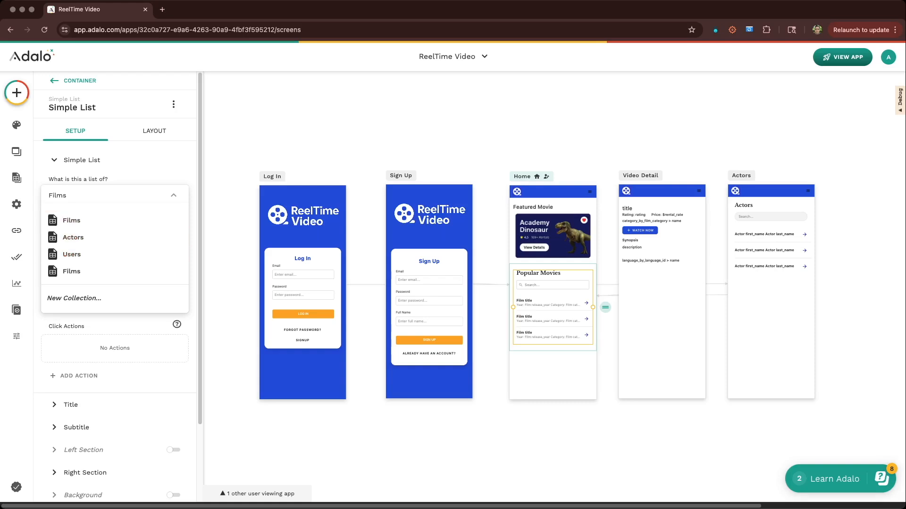
click(71, 220)
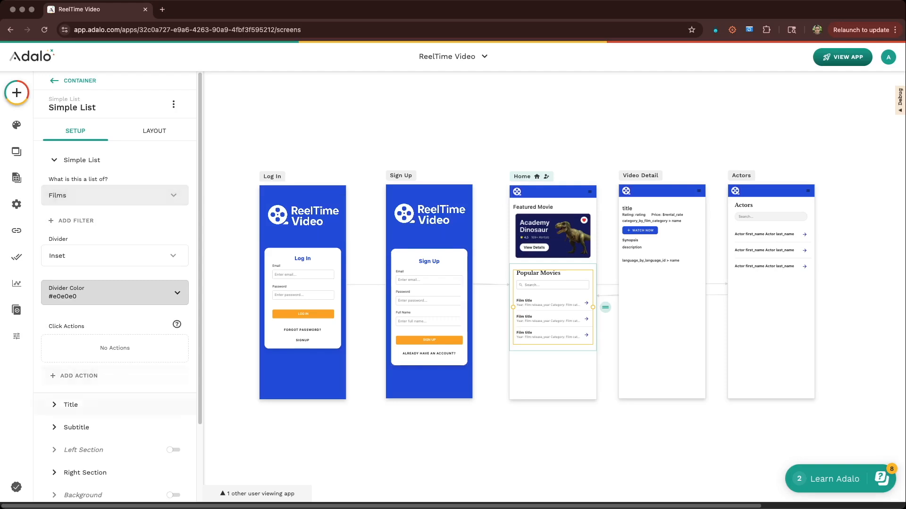
- Expand the Popular Movies list's Title settings to review its text binding and maximum number of lines
click(71, 404)
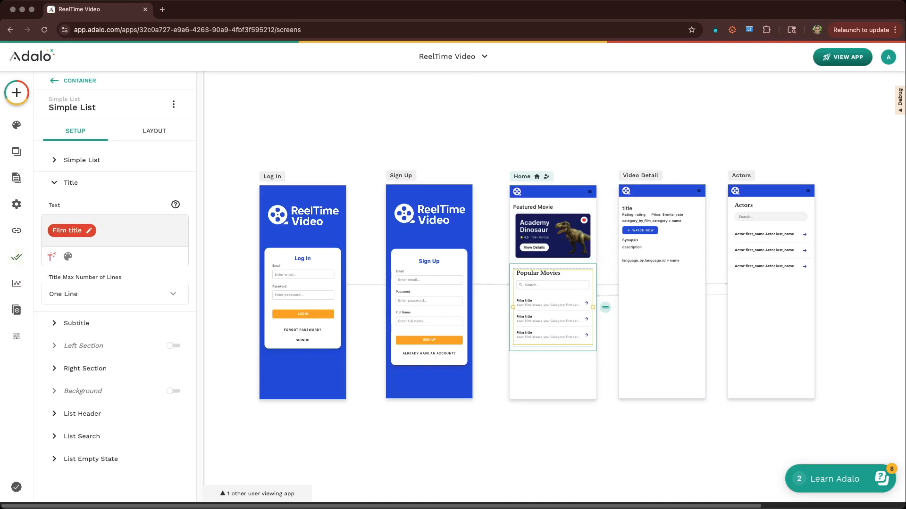
click(71, 182)
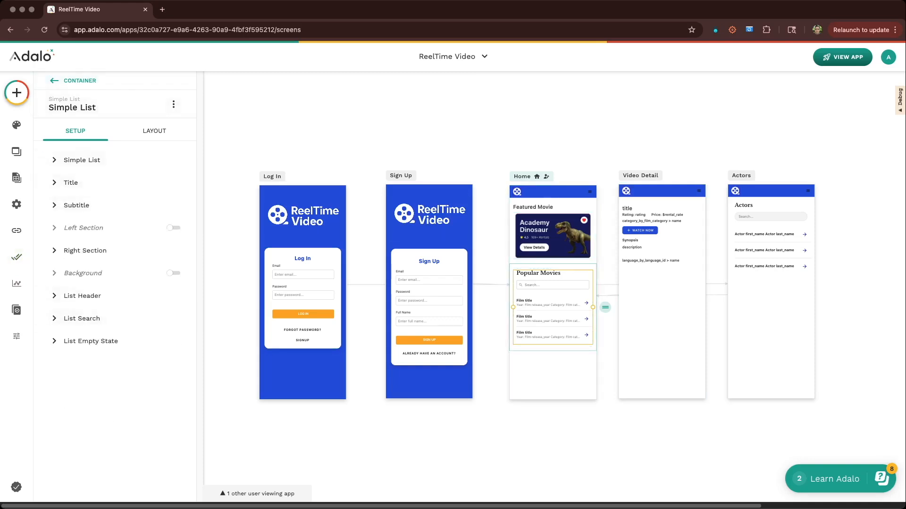
click(70, 183)
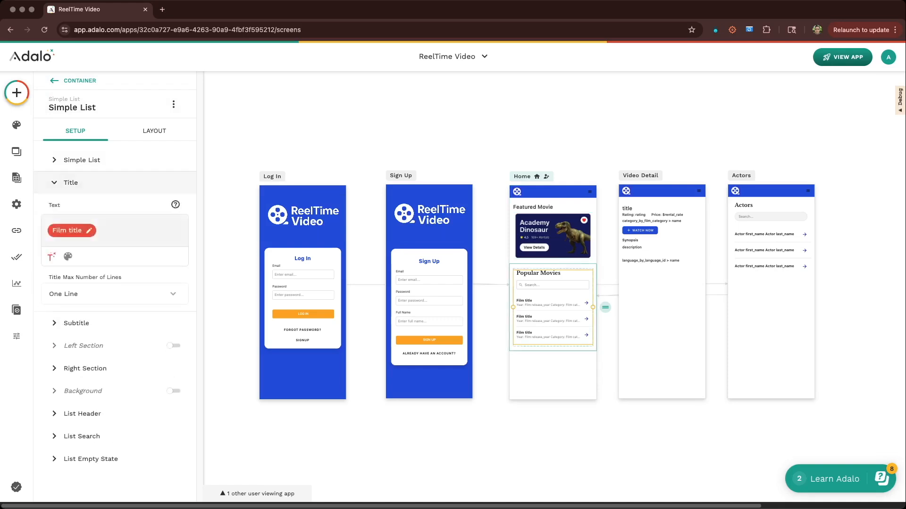
- Review the Popular Movies list's collection settings and the text binding of the title label on the Video Detail screen
click(82, 160)
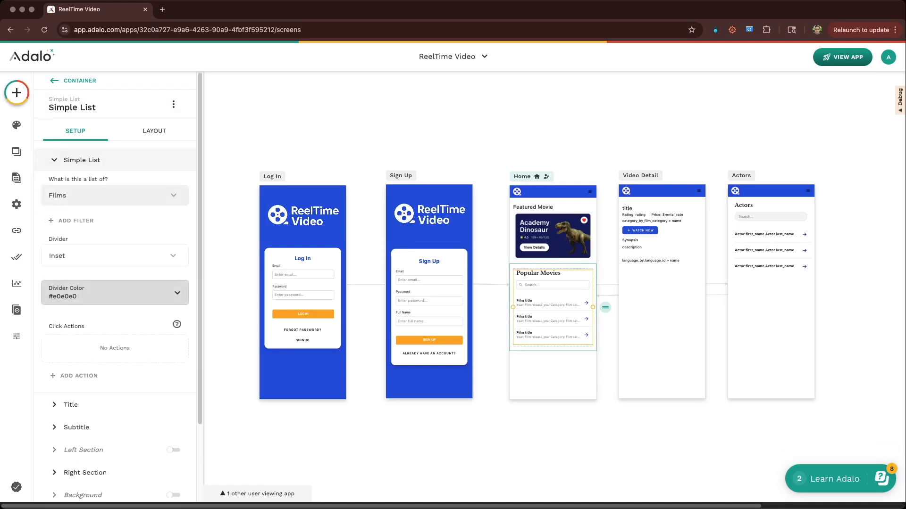
click(82, 160)
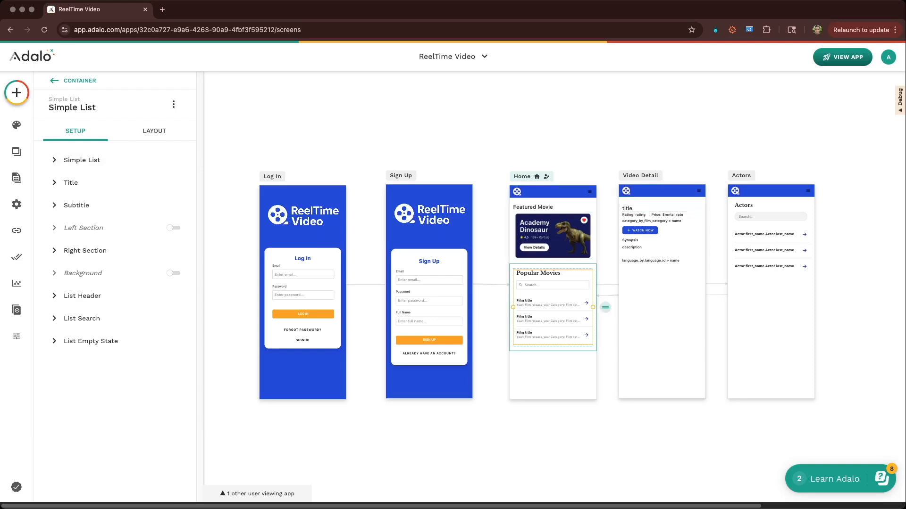
click(661, 208)
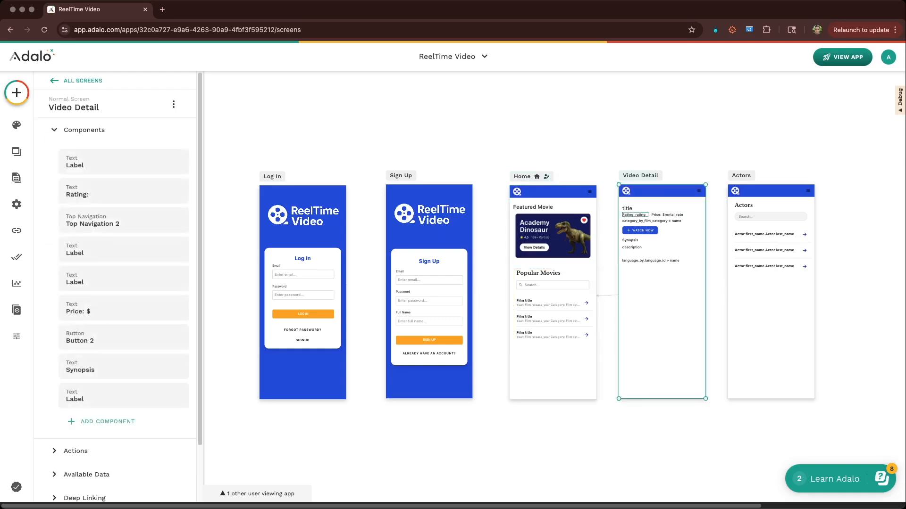
click(637, 208)
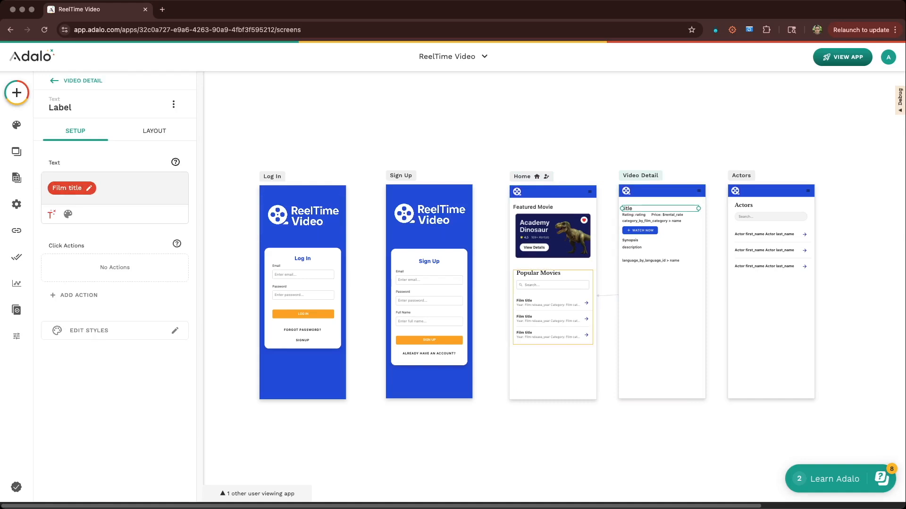
- Move the actors list section below the lower edge of the Actors screen, check its container settings and clear the selection
drag(770, 238, 771, 439)
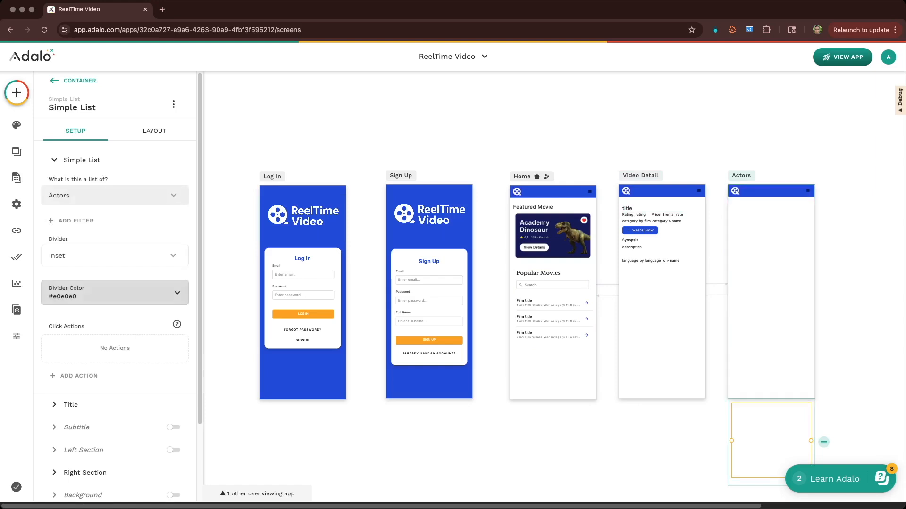
click(823, 442)
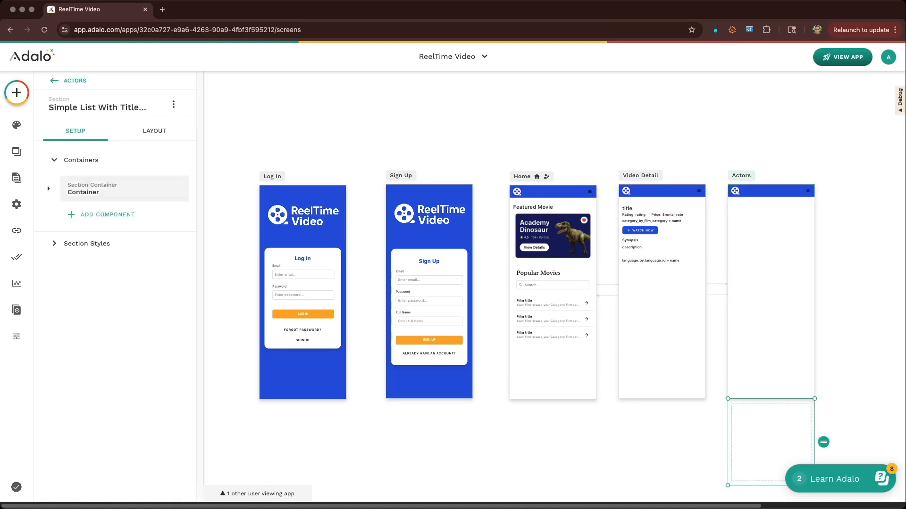
click(771, 321)
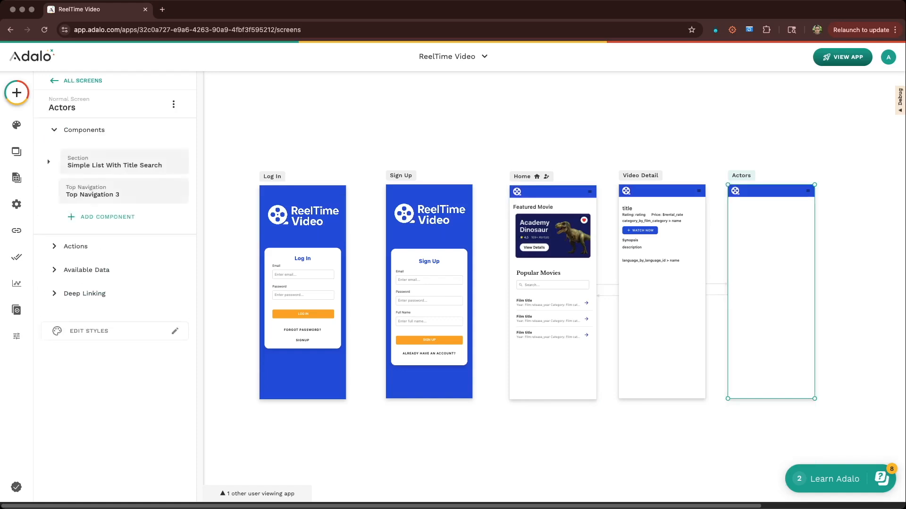
click(125, 161)
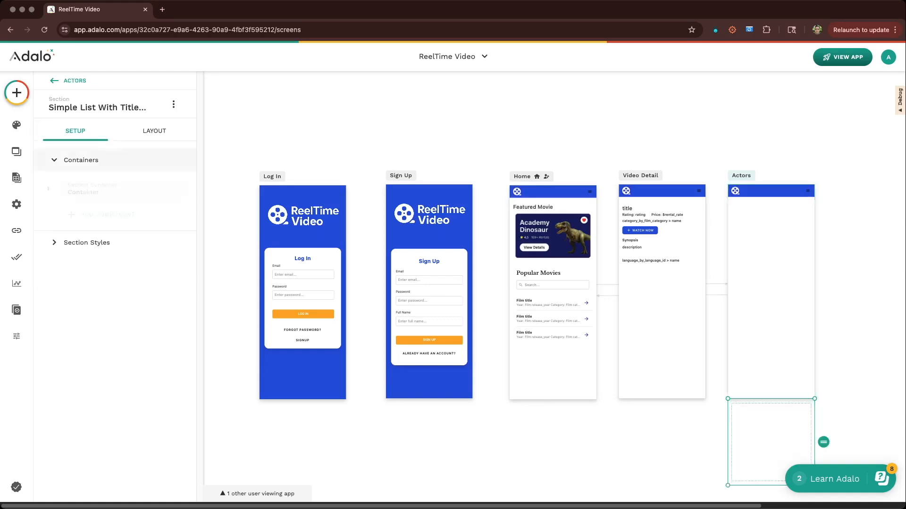
click(113, 161)
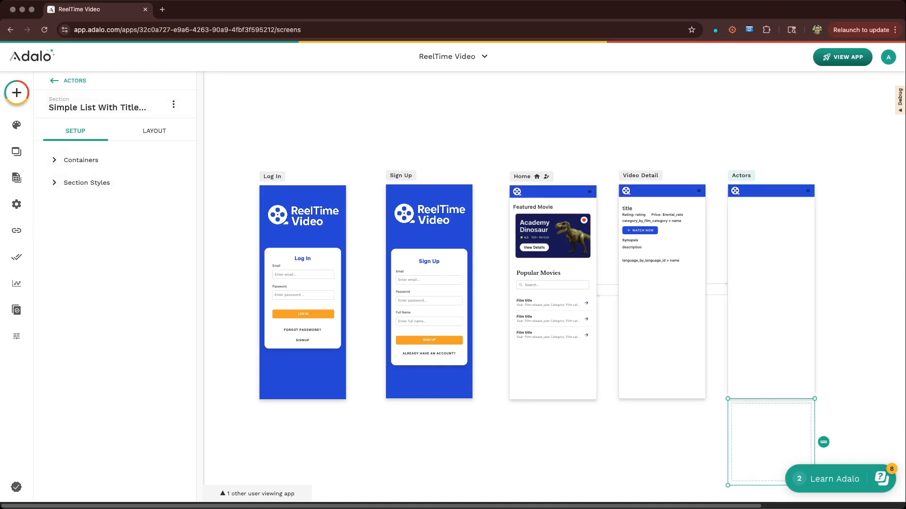
click(771, 320)
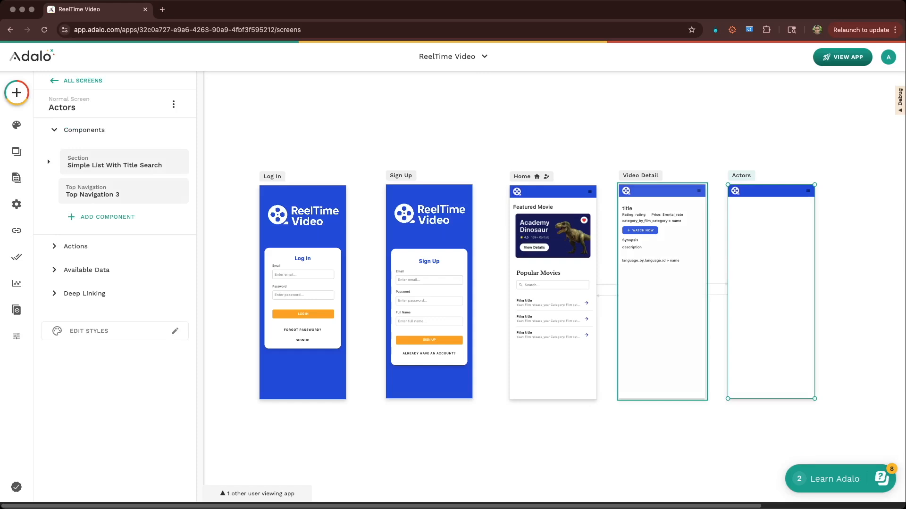
key(Escape)
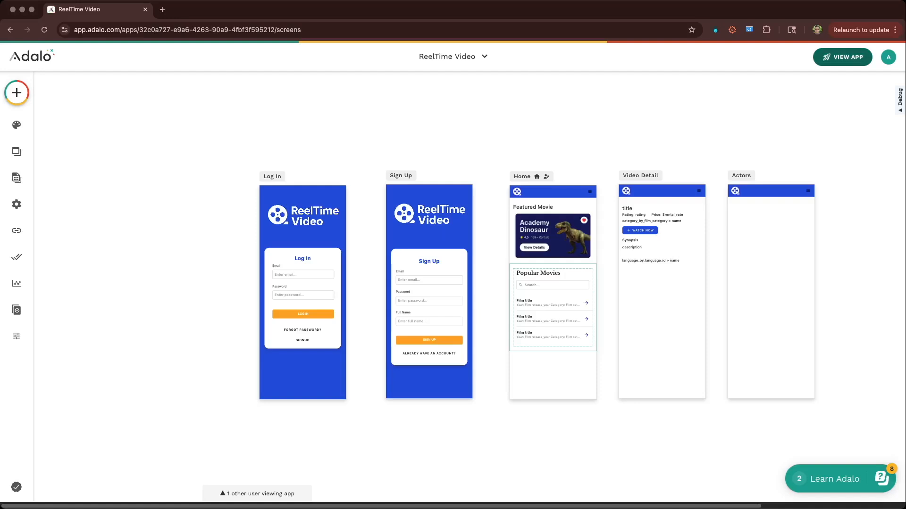
- Launch the app's staging preview, browse the Popular Movies list and return to its beginning
click(843, 56)
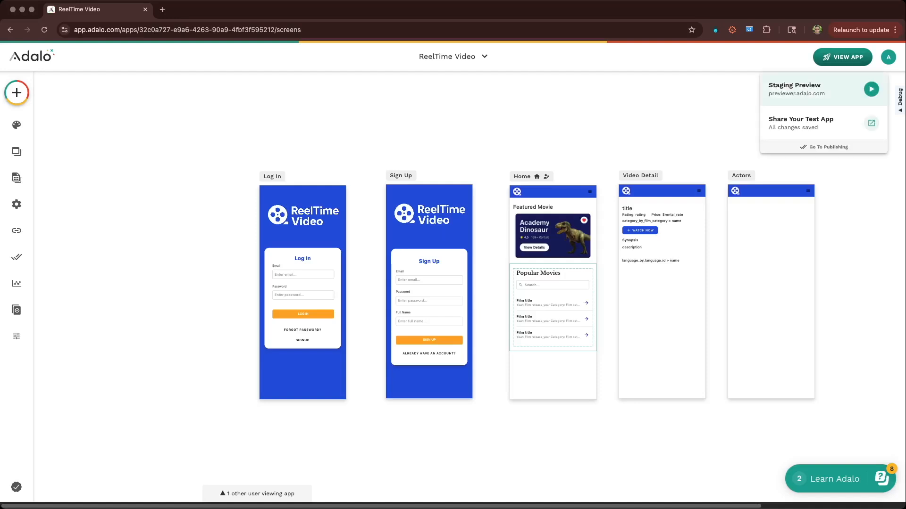
click(871, 90)
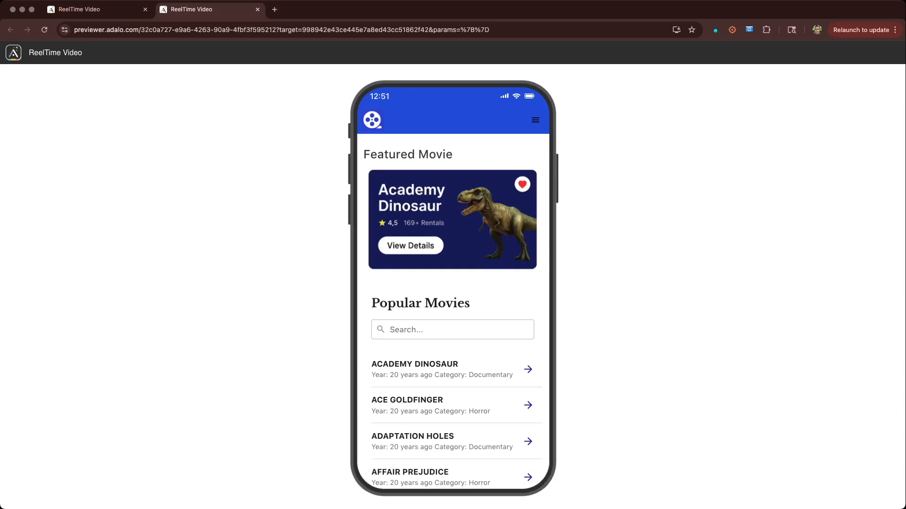
scroll(453, 311, down, 20)
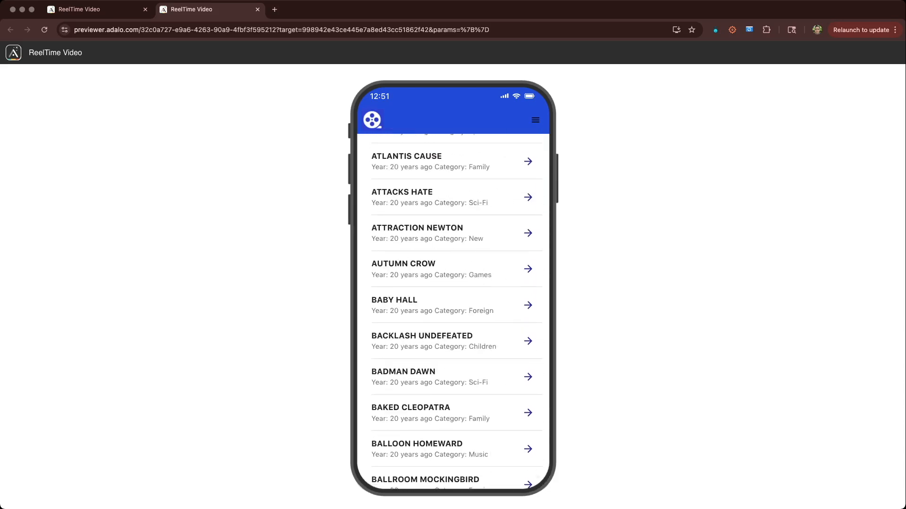
scroll(457, 312, down, 20)
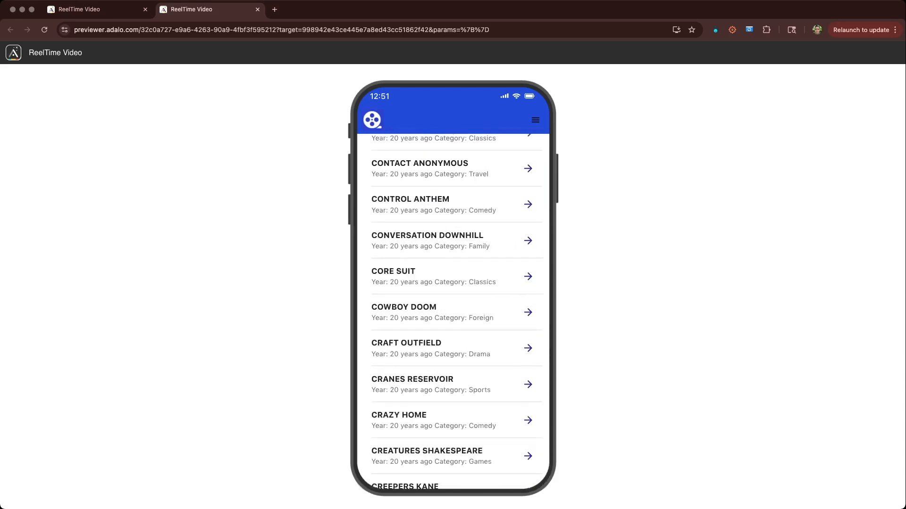
scroll(453, 312, down, 10)
scroll(453, 311, up, 20)
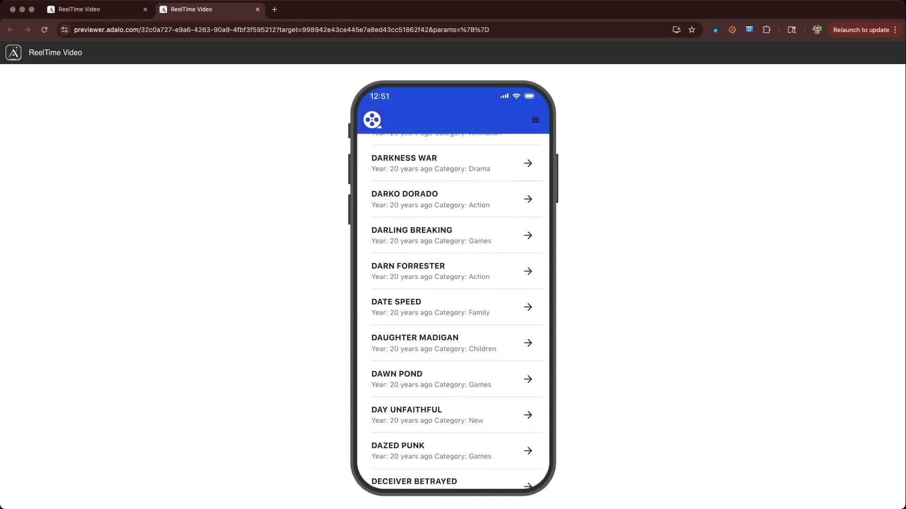
scroll(453, 312, up, 20)
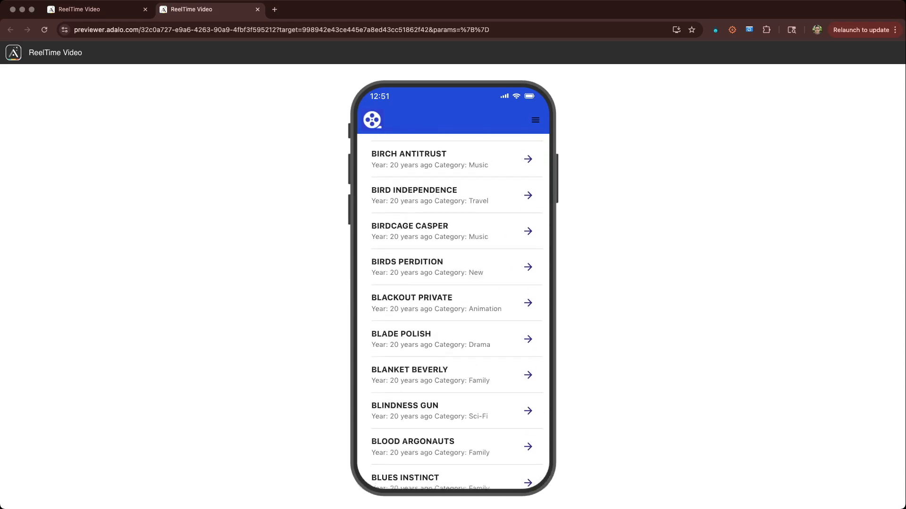
scroll(453, 311, up, 15)
- Search the previewed Popular Movies list for "gold" and clear the search
click(391, 330)
text(gold)
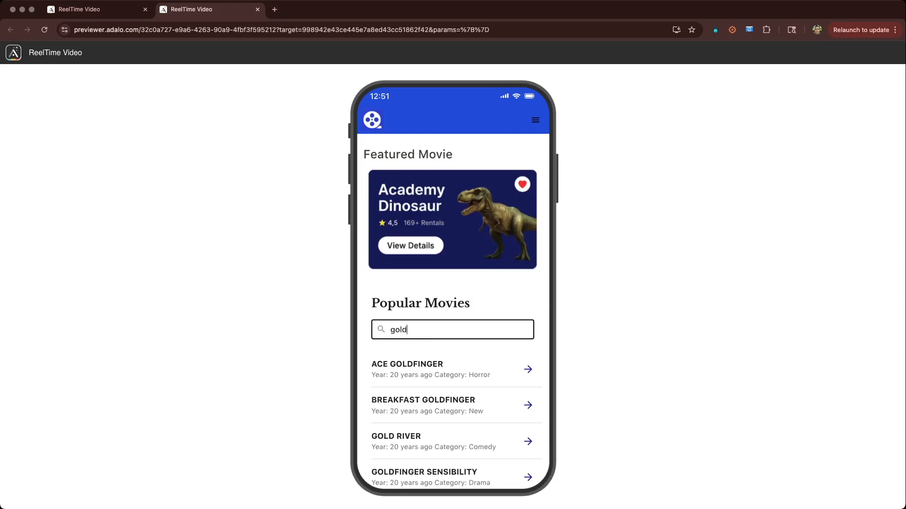
key(BackSpace)
key(BackSpace)
key(BackSpace)
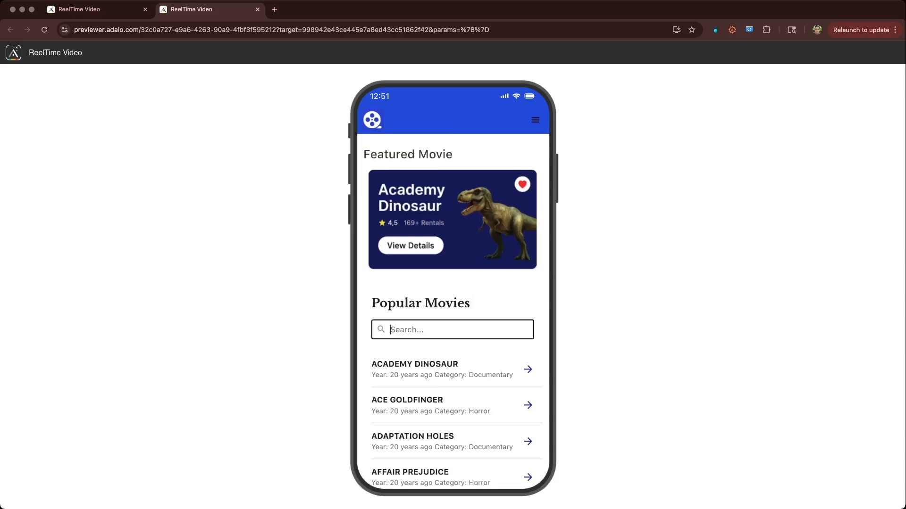
- Search the Popular Movies list for "ada", clear the search and open the details of ACE GOLDFINGER
text(ada)
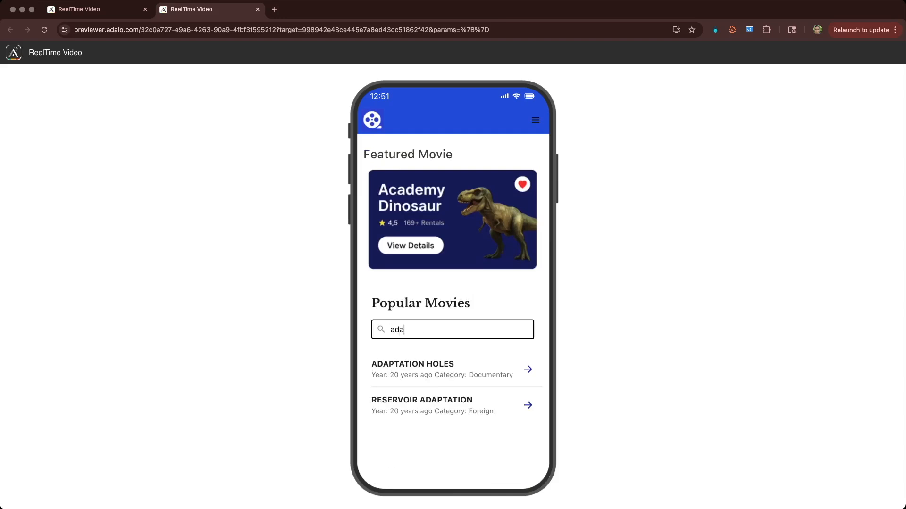
key(BackSpace)
key(BackSpace)
key(BackSpace)
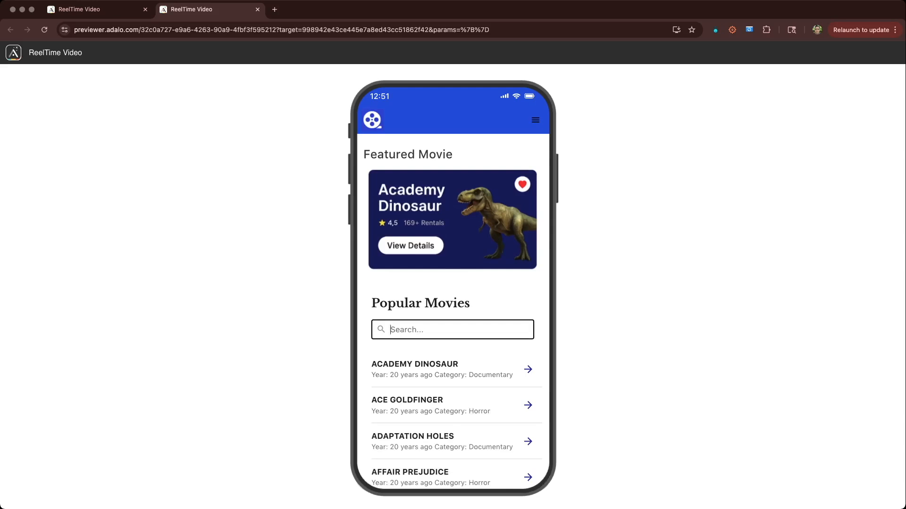
click(424, 405)
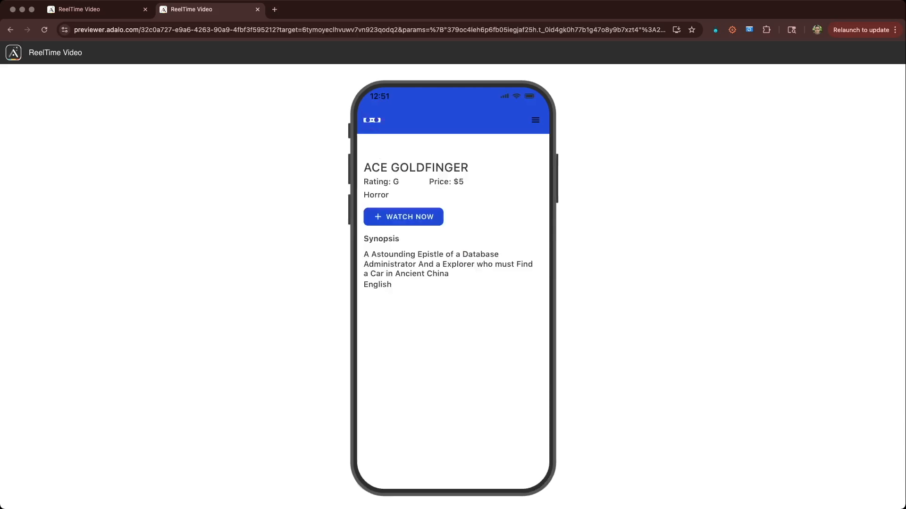